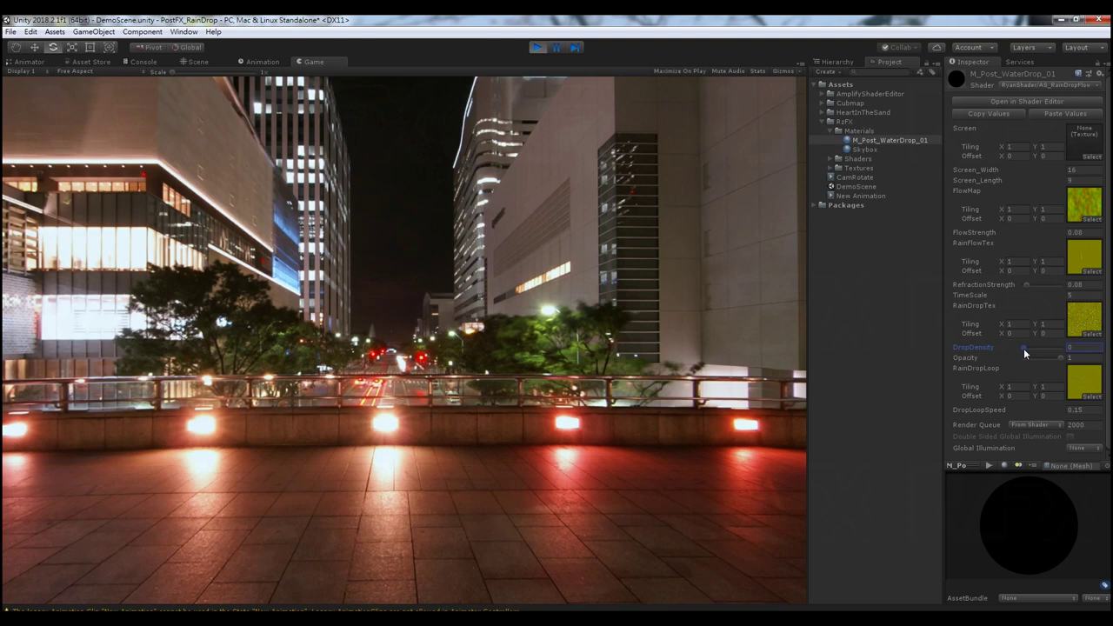
# Drag M_Post_WaterDrop_01's DropDensity slider up from 0 so raindrops reappear on the night-city Game view
pyautogui.moveTo(1024, 348); pyautogui.dragTo(1025, 348)
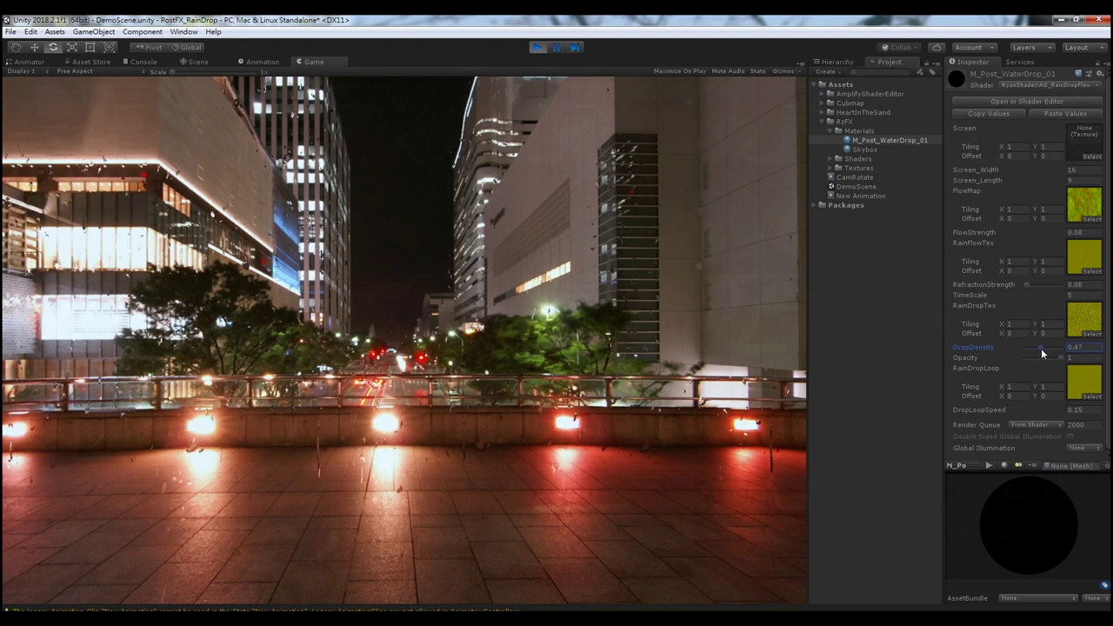
# Set DropDensity to 1, keep RefractionStrength at 0.08, and raise FlowStrength to about 0.41
pyautogui.moveTo(1039, 350); pyautogui.dragTo(1043, 349)
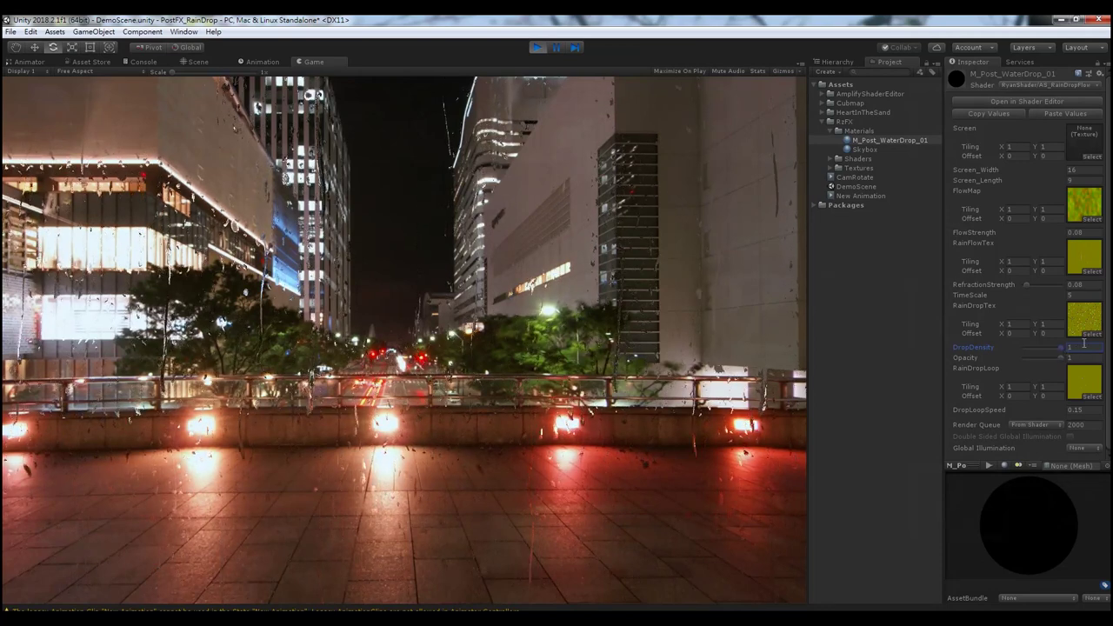
pyautogui.click(1024, 285)
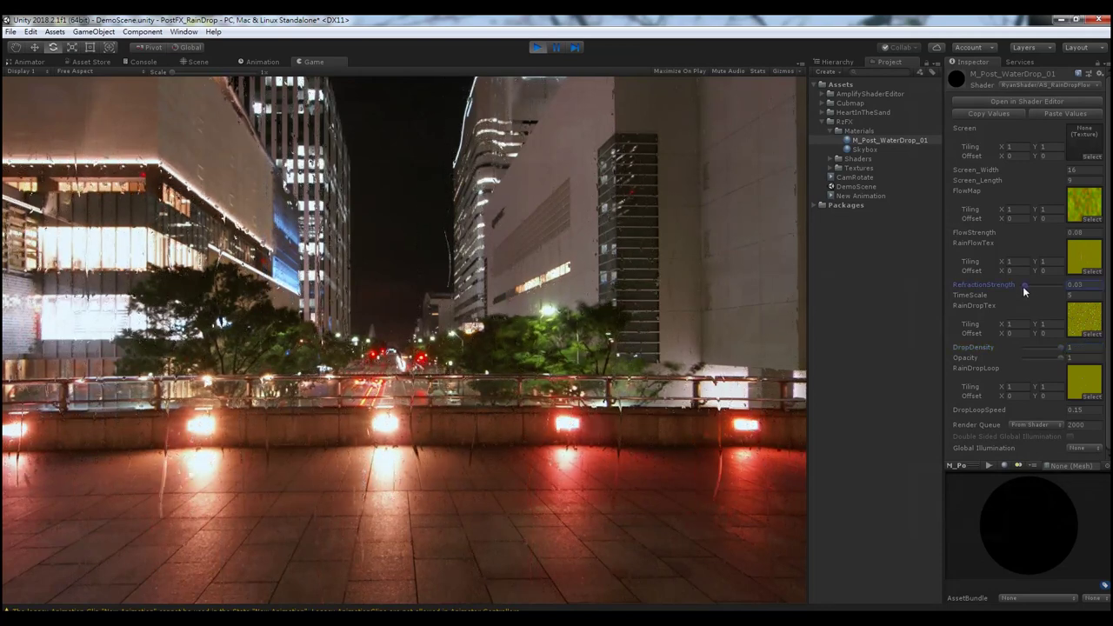
pyautogui.click(1023, 286)
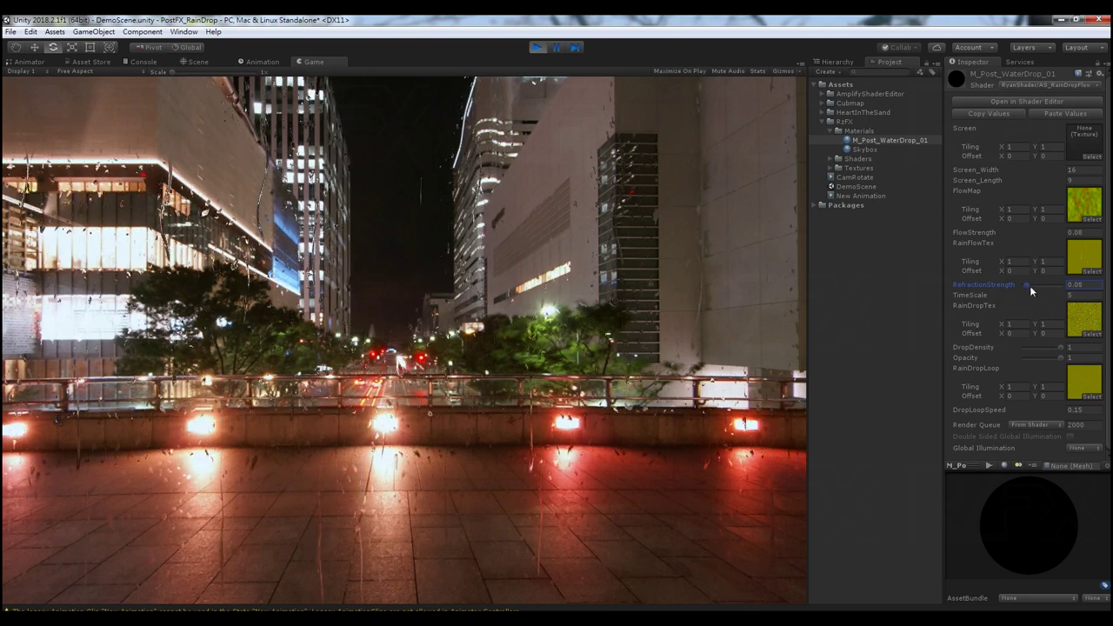
pyautogui.moveTo(1030, 285); pyautogui.dragTo(1033, 285)
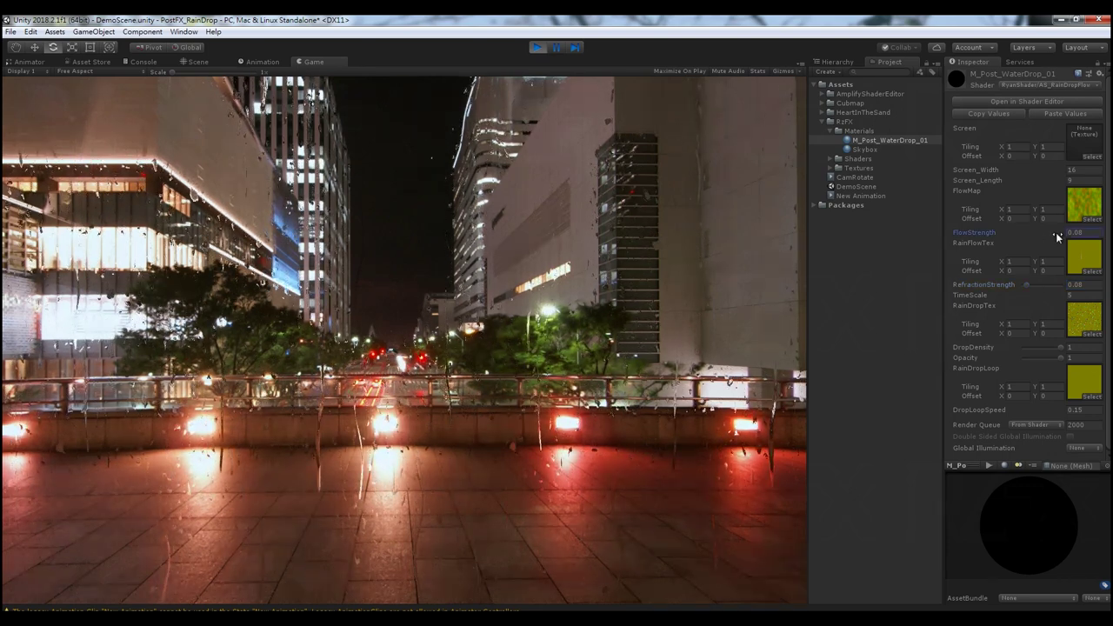
pyautogui.moveTo(1059, 236); pyautogui.dragTo(1060, 237)
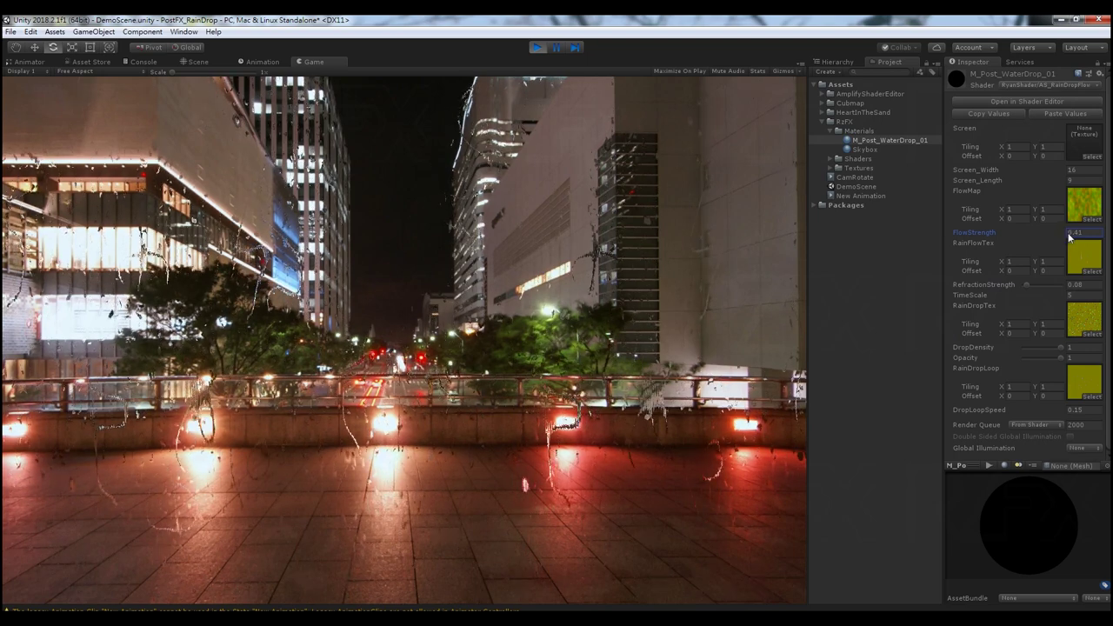
# Set FlowStrength to 0.12, test Opacity, and try DropLoopSpeed 0.5 before restoring 0.15
pyautogui.write('4')
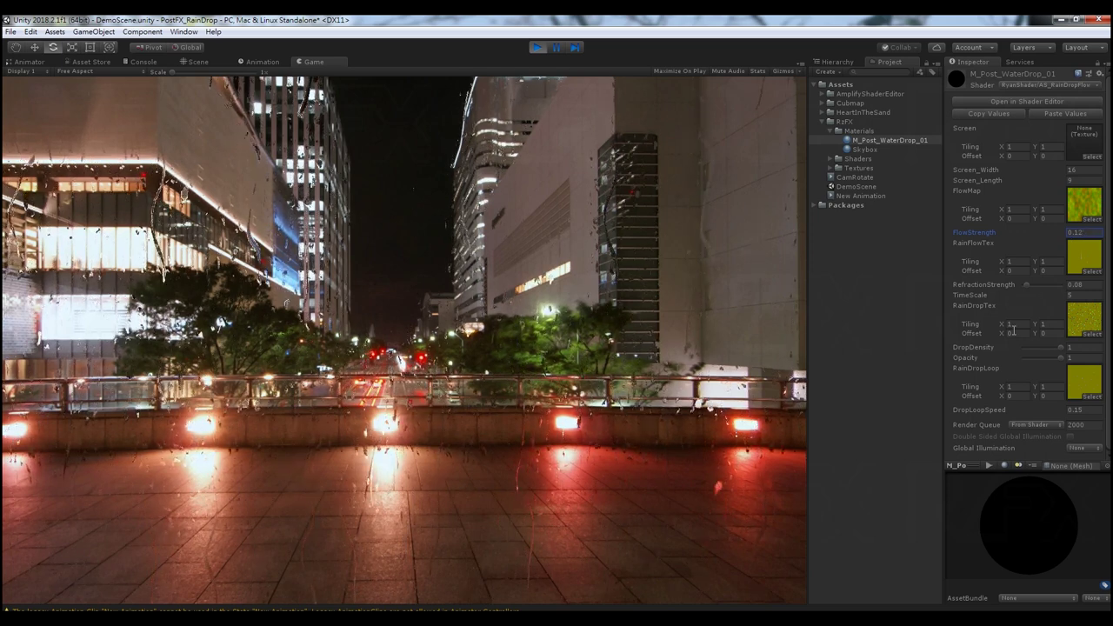
pyautogui.moveTo(1061, 359); pyautogui.dragTo(1059, 360)
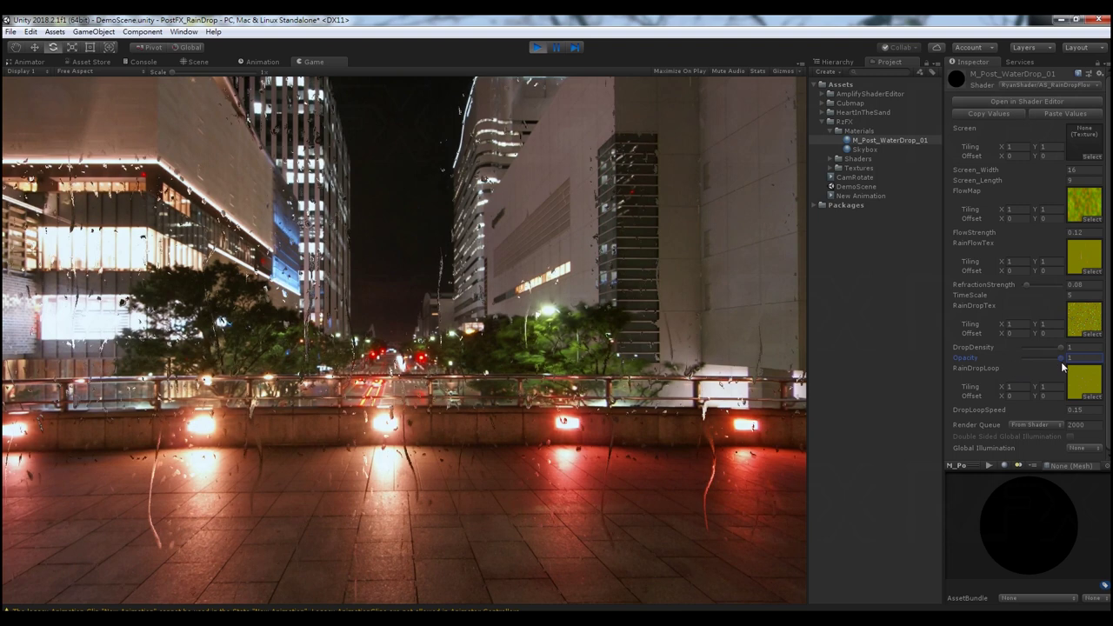
pyautogui.click(1075, 410)
pyautogui.write('0.5')
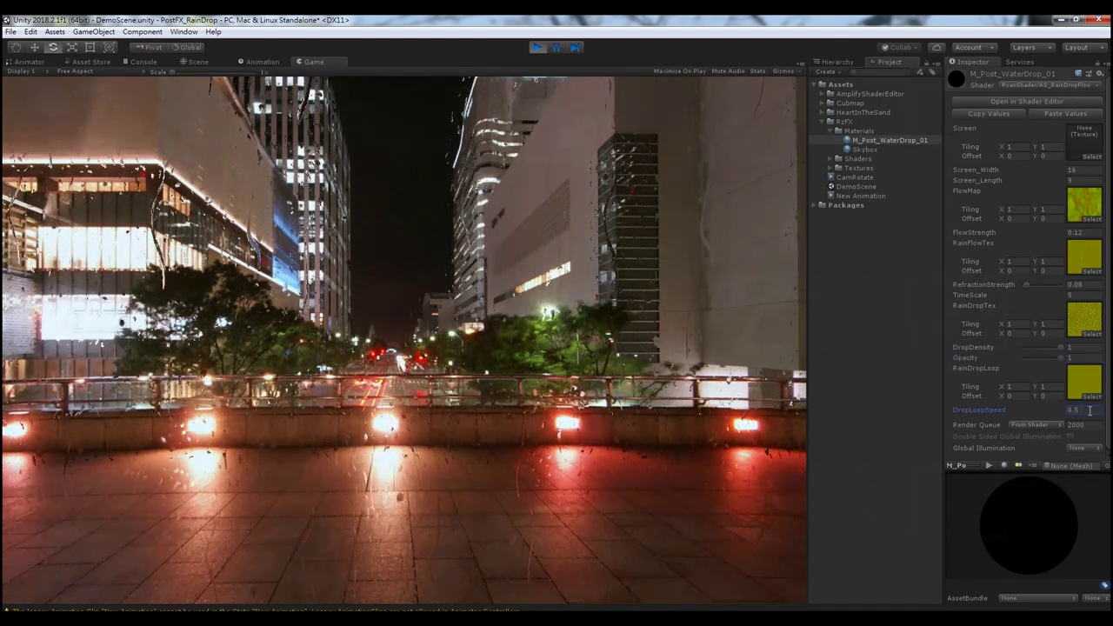
pyautogui.click(1090, 411)
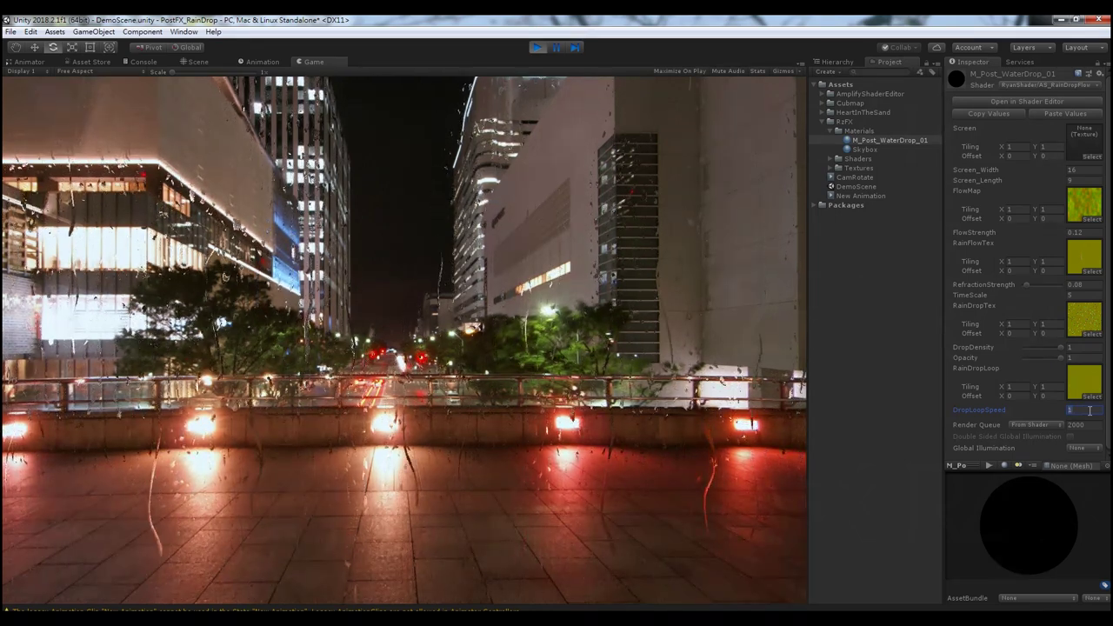
pyautogui.write('0.15')
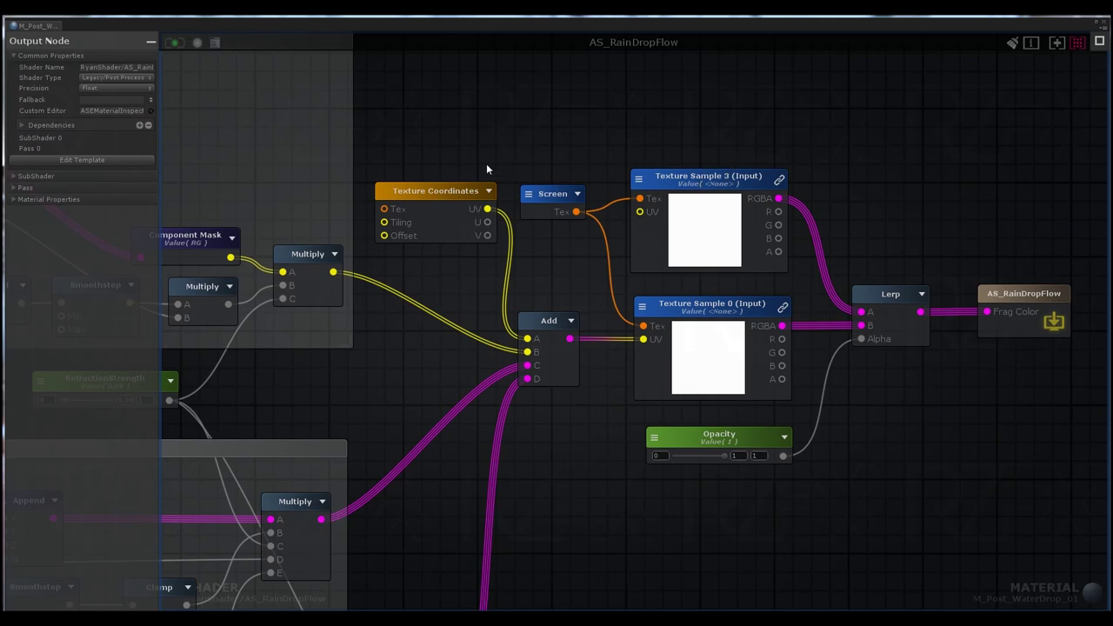
pyautogui.click(561, 195)
pyautogui.moveTo(376, 115); pyautogui.dragTo(746, 134, button='middle')
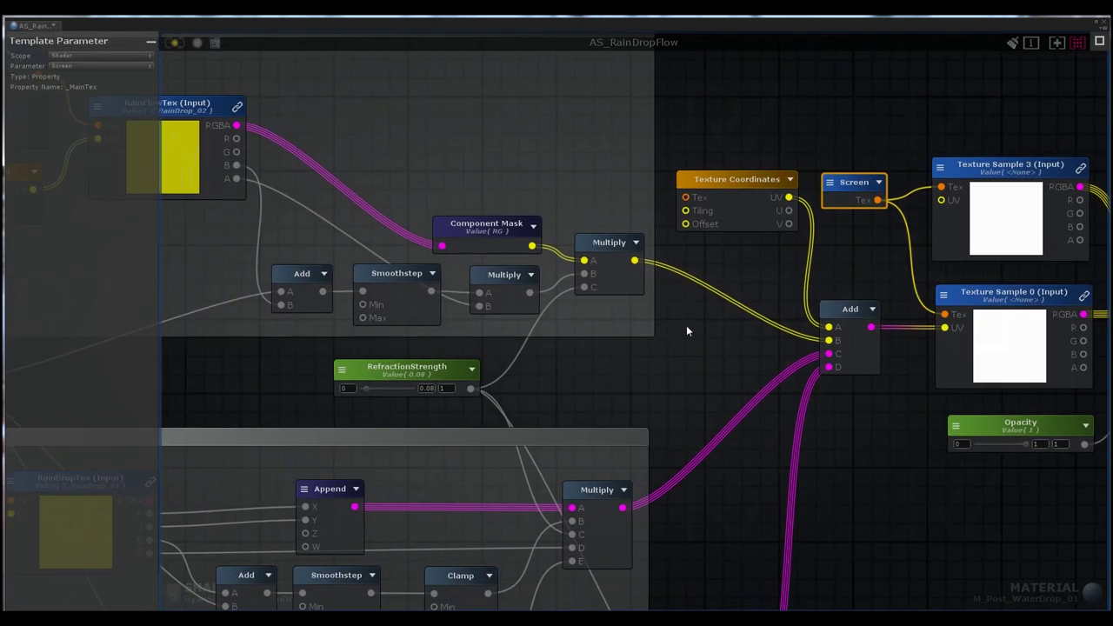
pyautogui.moveTo(686, 331); pyautogui.dragTo(941, 425, button='middle')
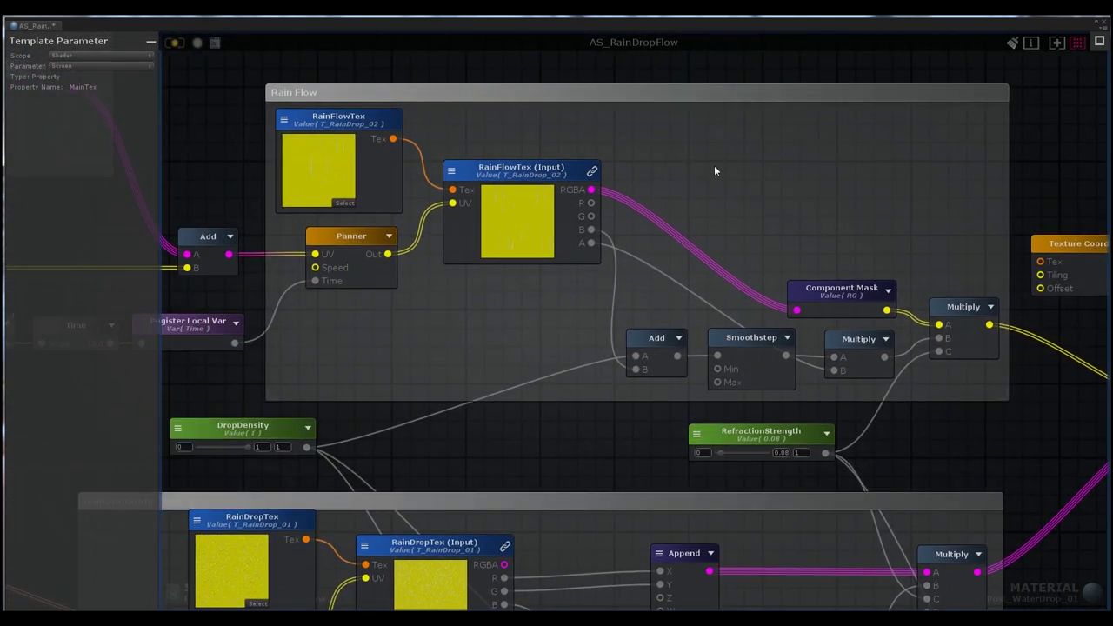
pyautogui.click(753, 341)
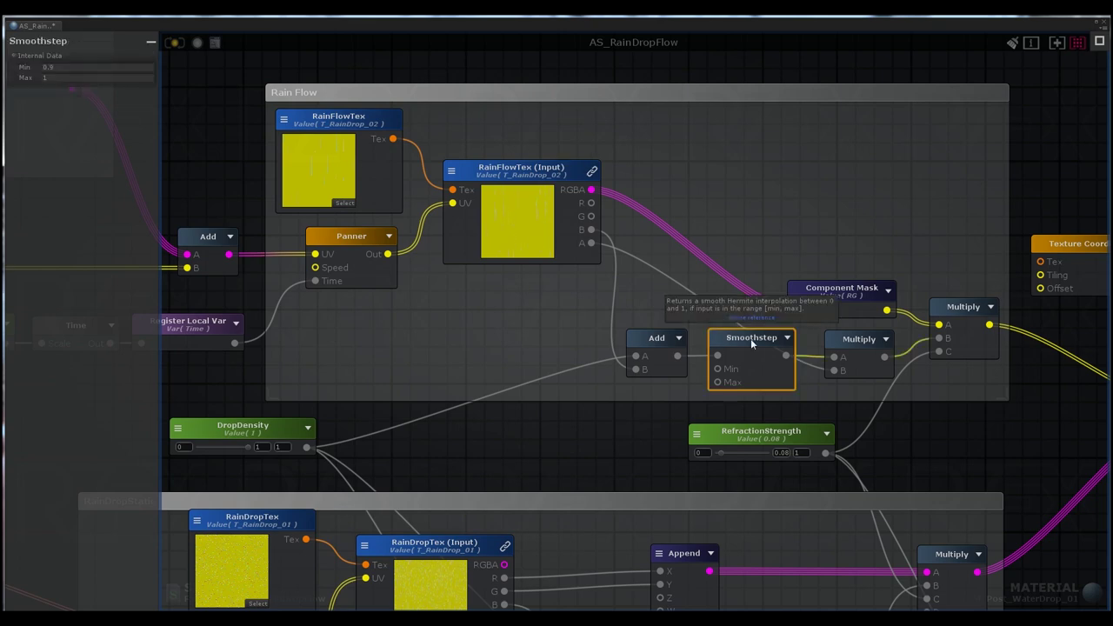
pyautogui.click(844, 290)
pyautogui.click(853, 343)
pyautogui.click(963, 319)
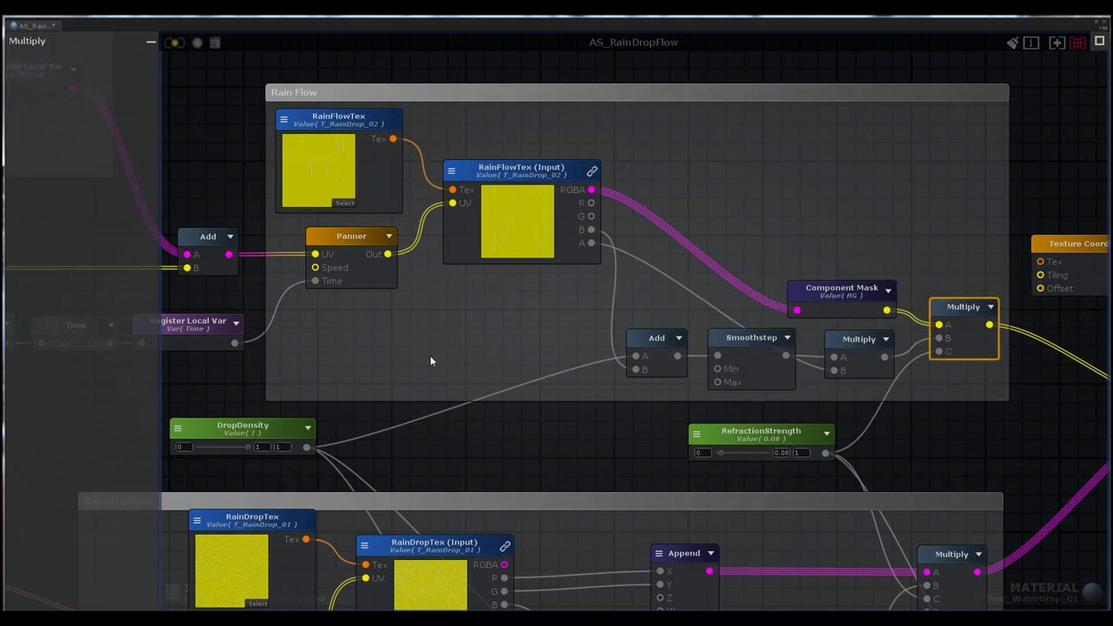
pyautogui.click(348, 242)
pyautogui.moveTo(366, 368)
pyautogui.mouseDown(button='middle')
pyautogui.moveTo(633, 384)
pyautogui.moveTo(831, 372)
pyautogui.mouseUp(button='middle')
pyautogui.moveTo(530, 291); pyautogui.dragTo(735, 365, button='middle')
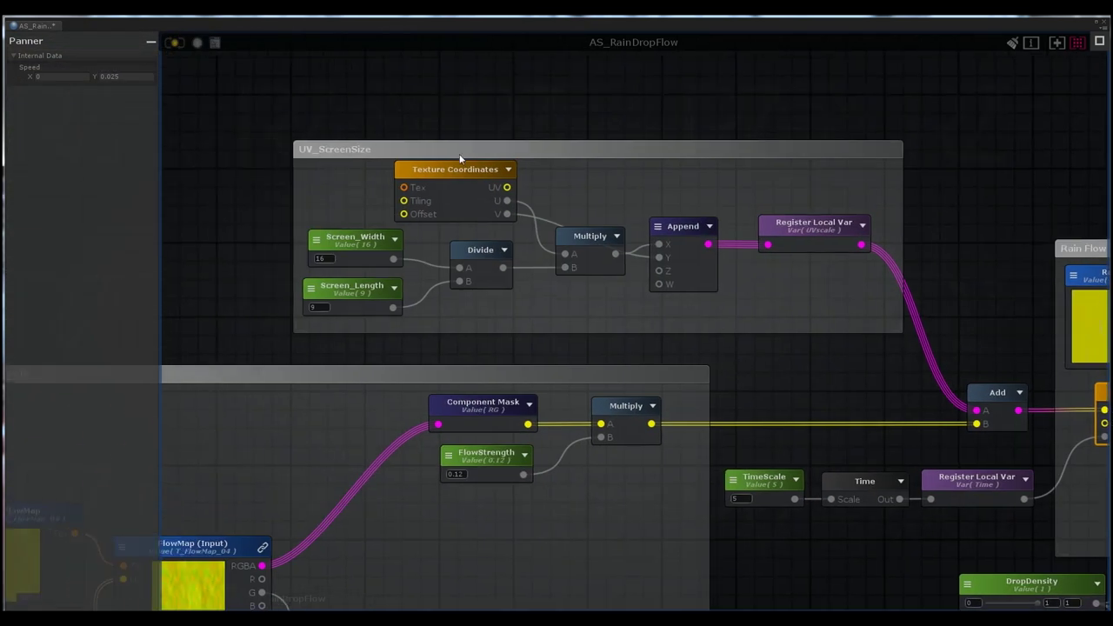
pyautogui.click(383, 247)
pyautogui.click(352, 292)
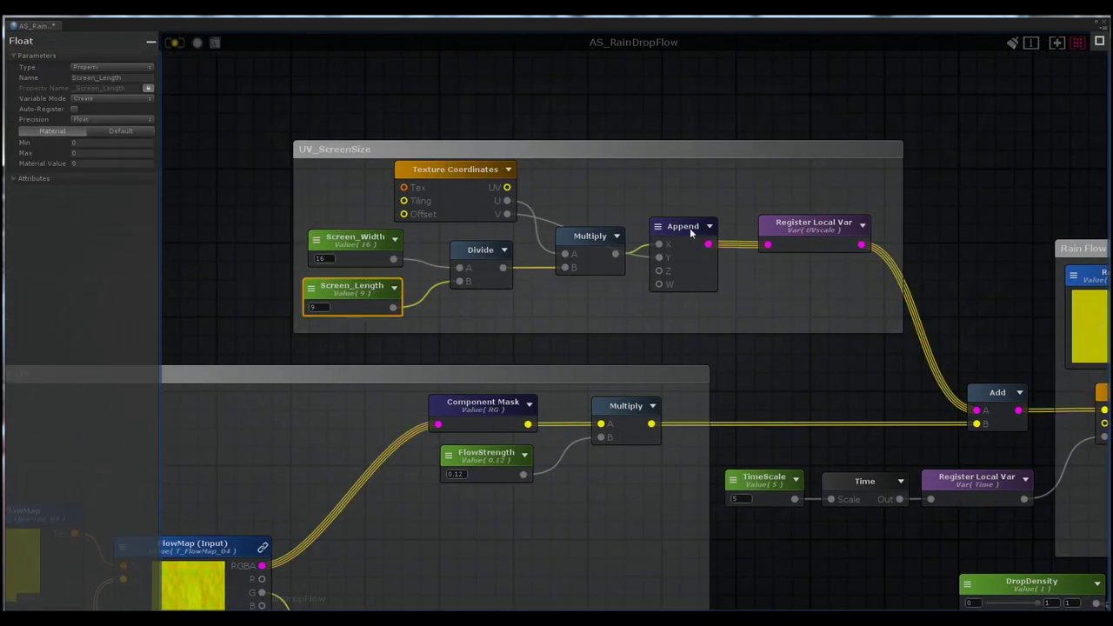
pyautogui.click(824, 228)
pyautogui.scroll(-3, 880, 371)
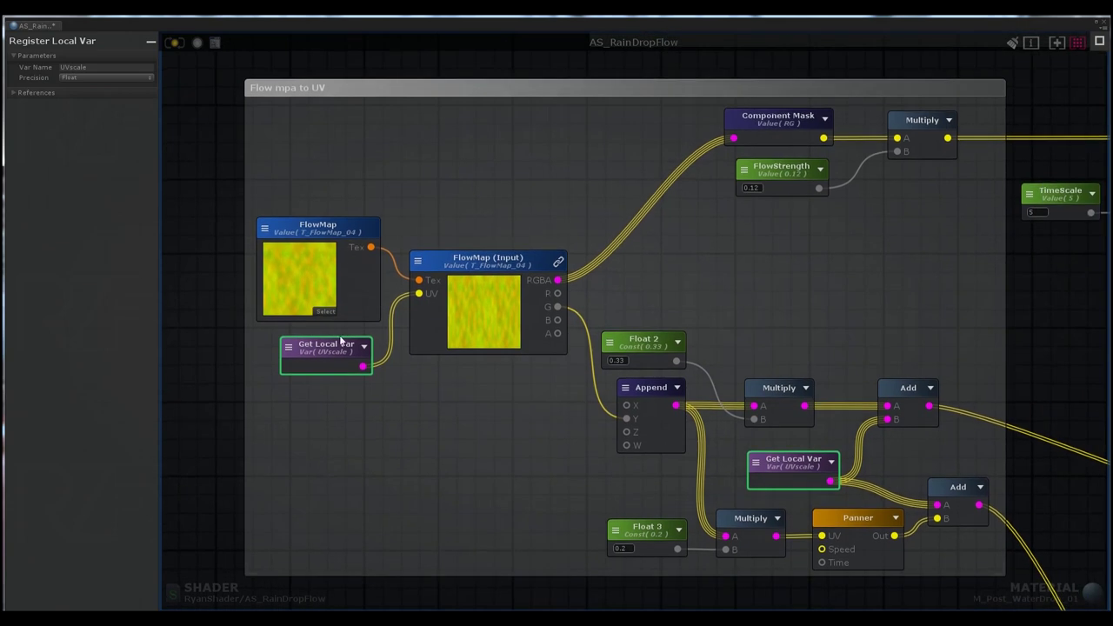
pyautogui.click(340, 340)
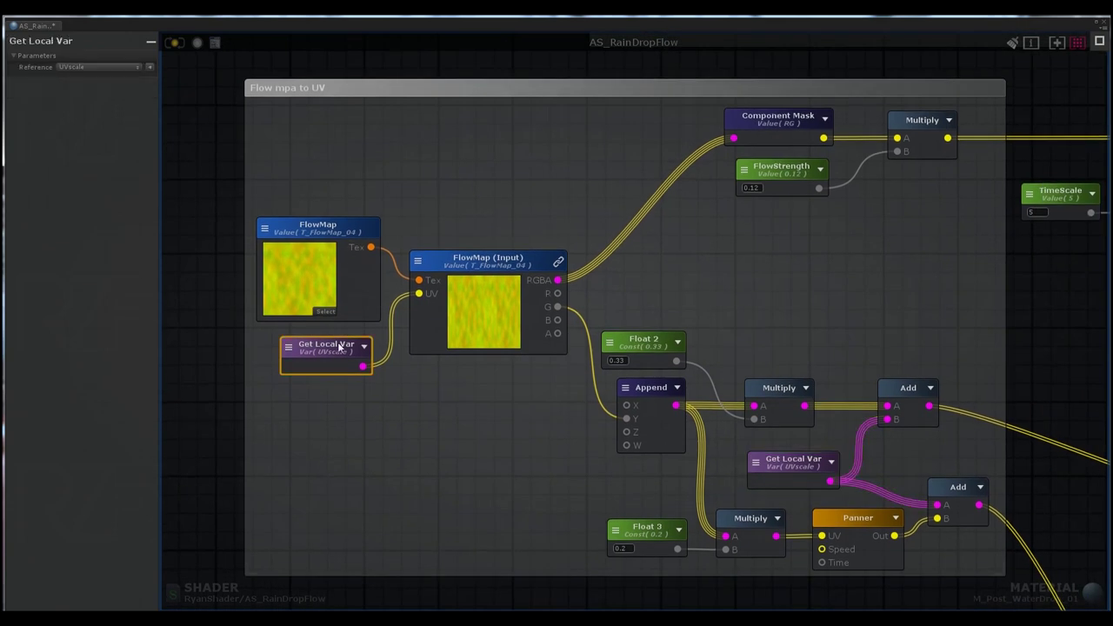
pyautogui.click(779, 121)
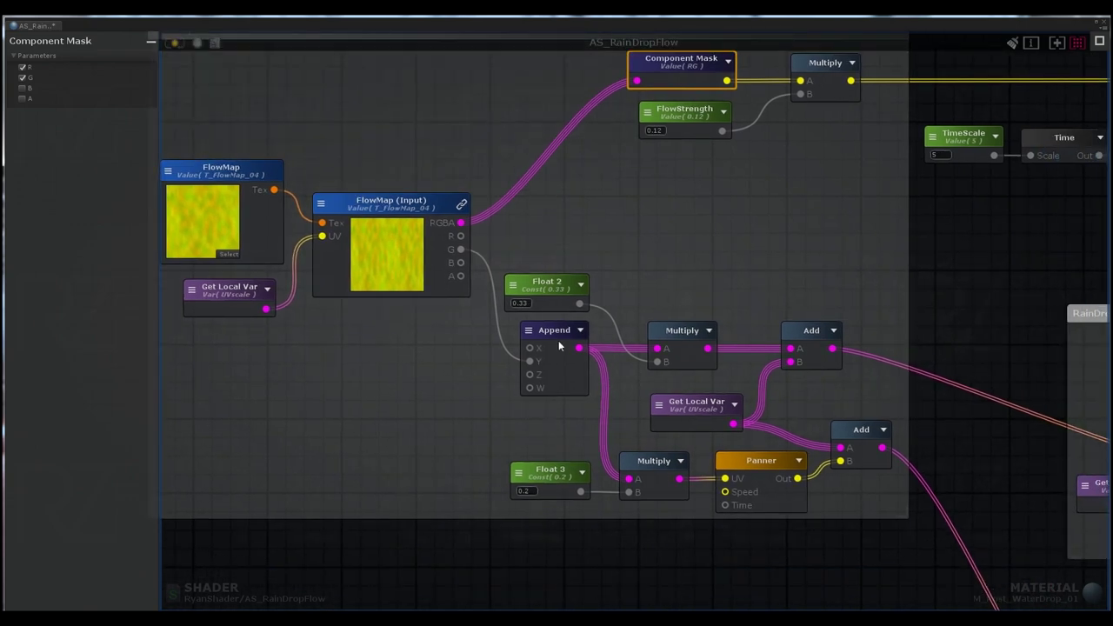
pyautogui.click(555, 331)
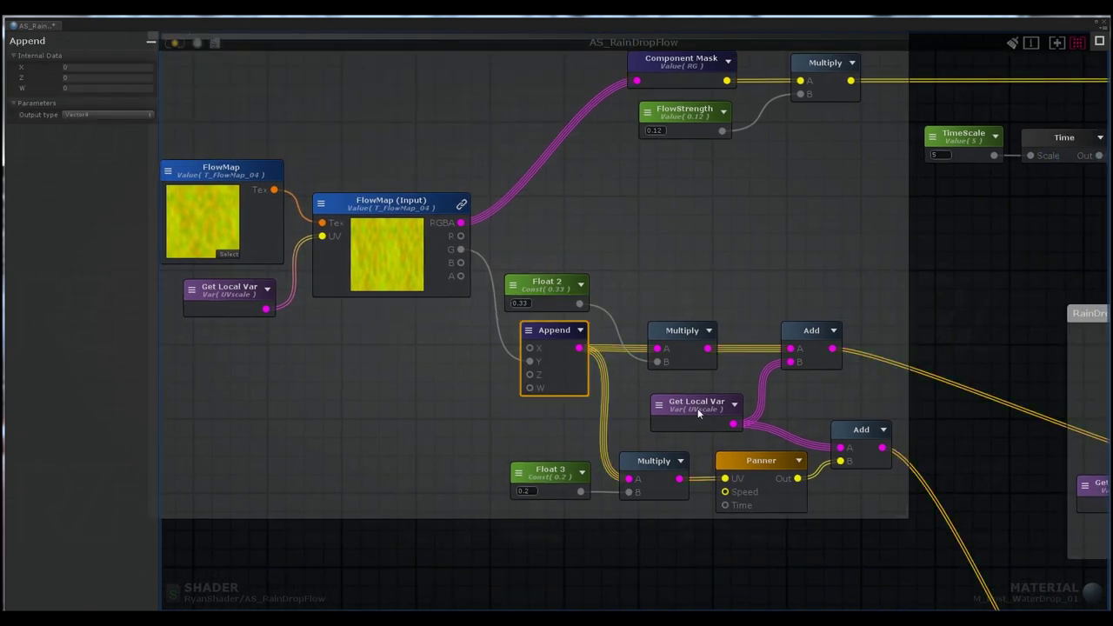
pyautogui.click(695, 404)
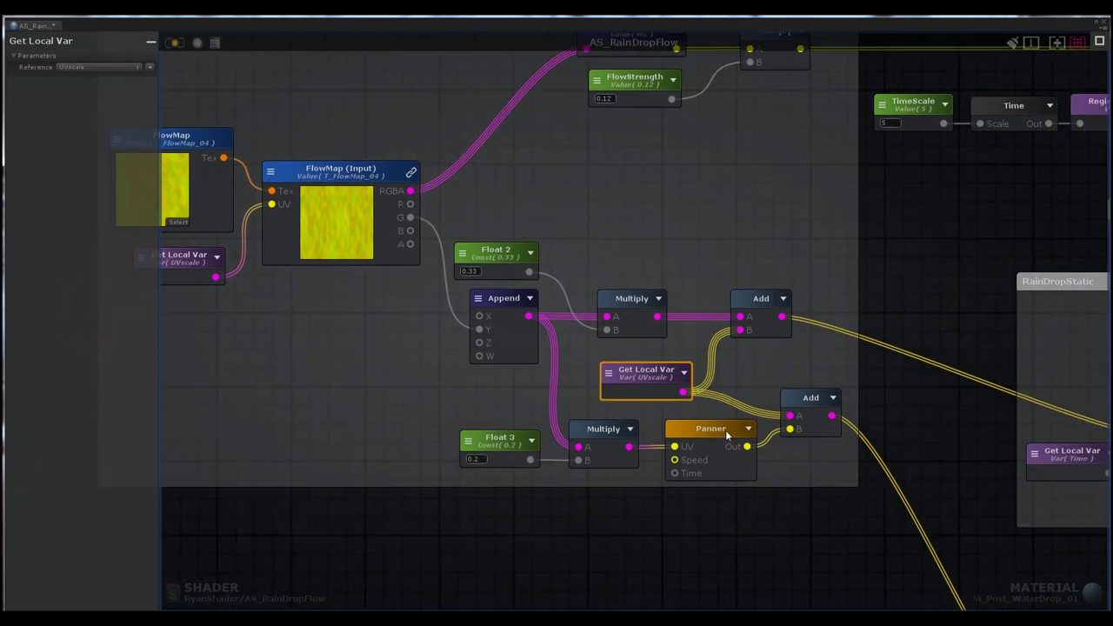
pyautogui.click(809, 400)
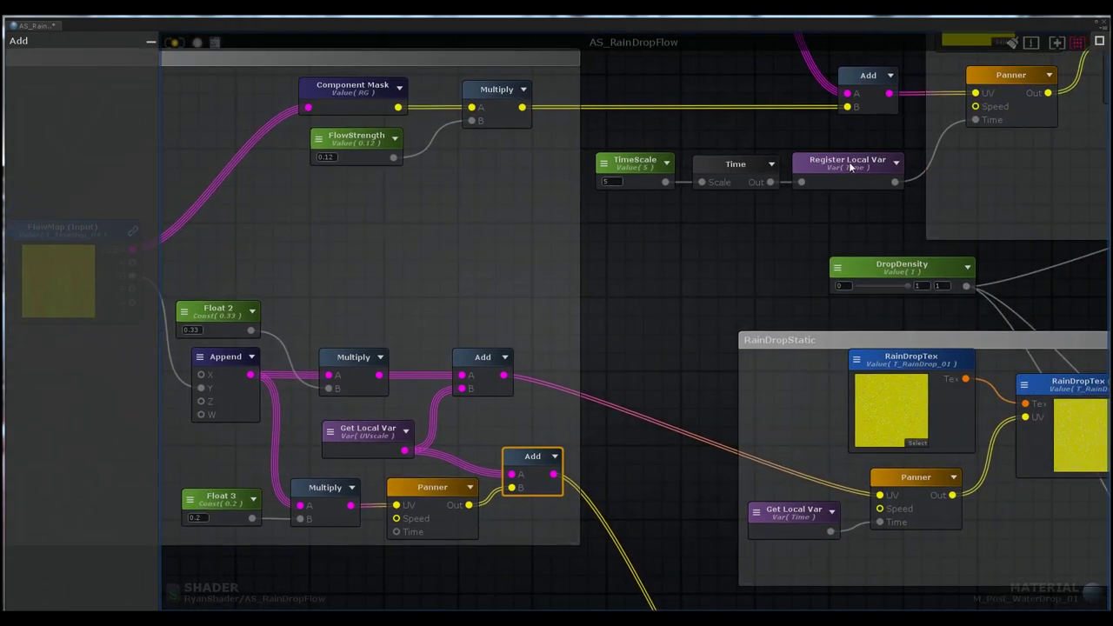
pyautogui.click(849, 162)
pyautogui.click(620, 162)
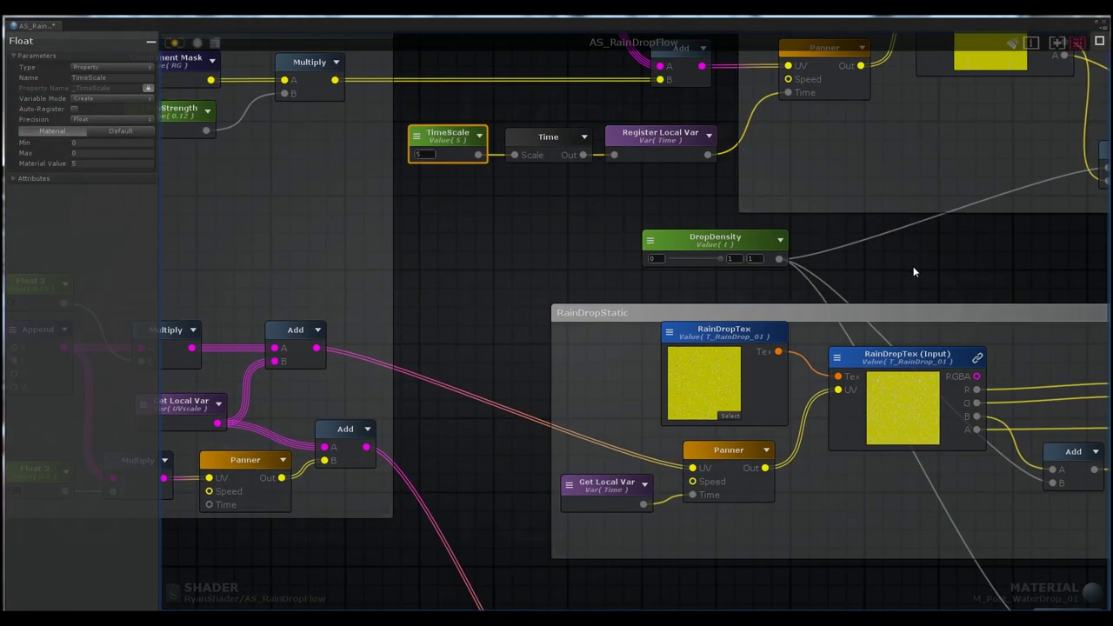
pyautogui.scroll(-2, 913, 266)
pyautogui.moveTo(860, 250); pyautogui.dragTo(637, 209, button='middle')
pyautogui.scroll(3, 636, 208)
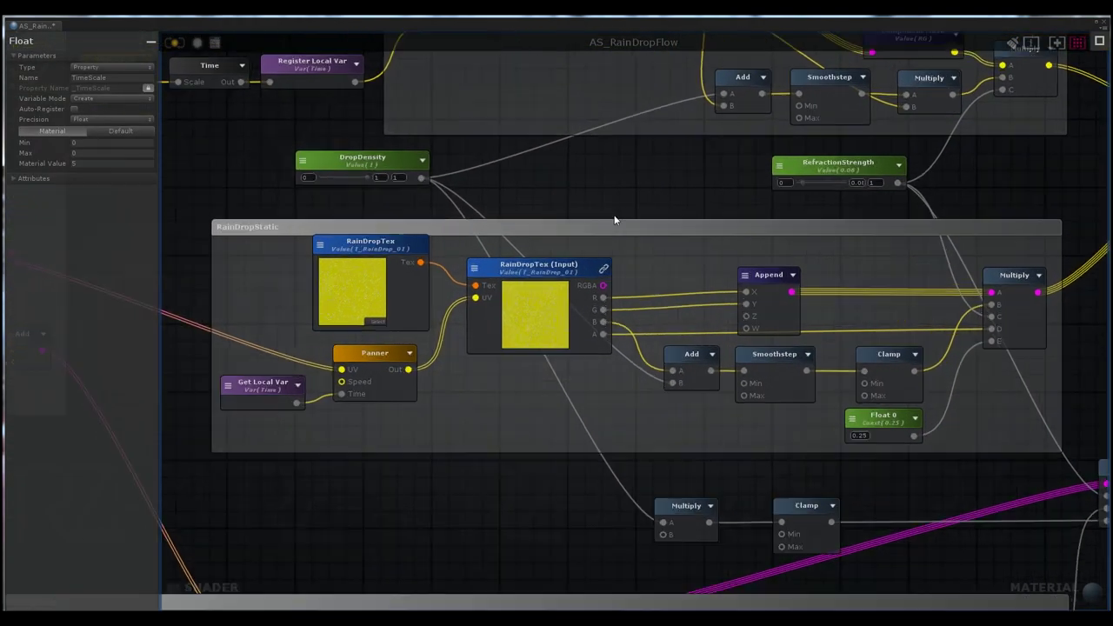
pyautogui.moveTo(299, 251)
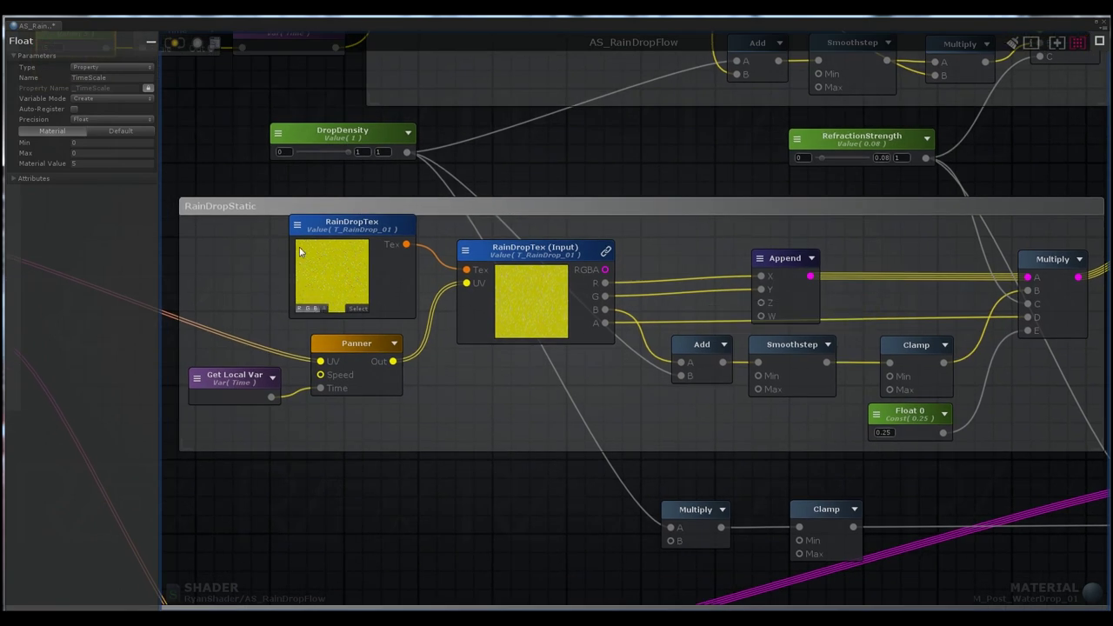
pyautogui.click(514, 253)
pyautogui.click(793, 343)
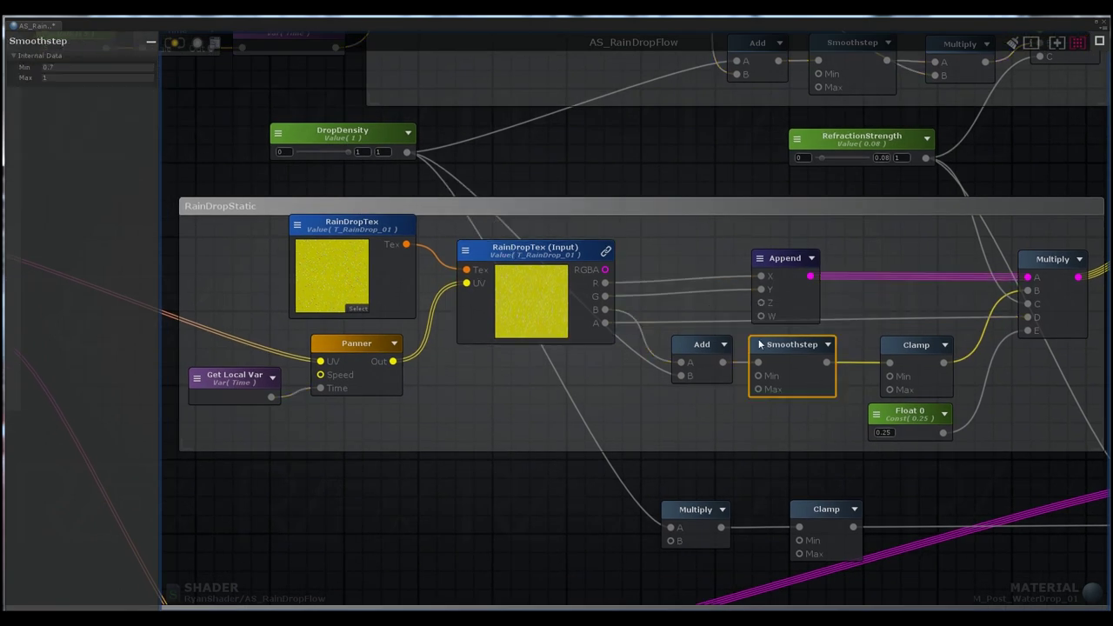
pyautogui.click(913, 354)
pyautogui.click(915, 416)
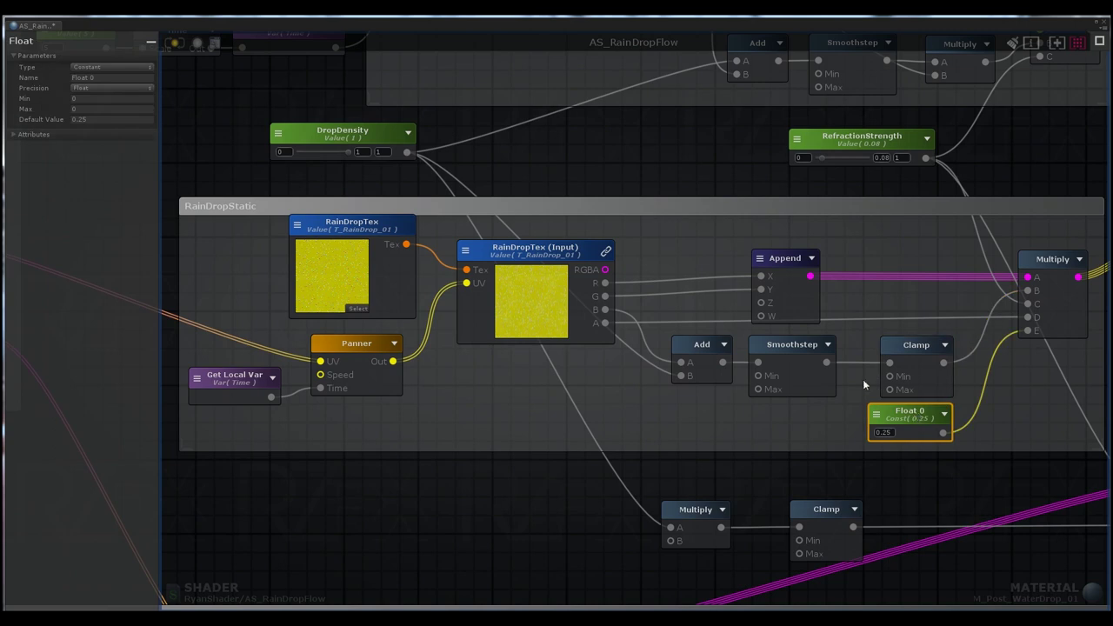
pyautogui.click(345, 343)
pyautogui.click(234, 375)
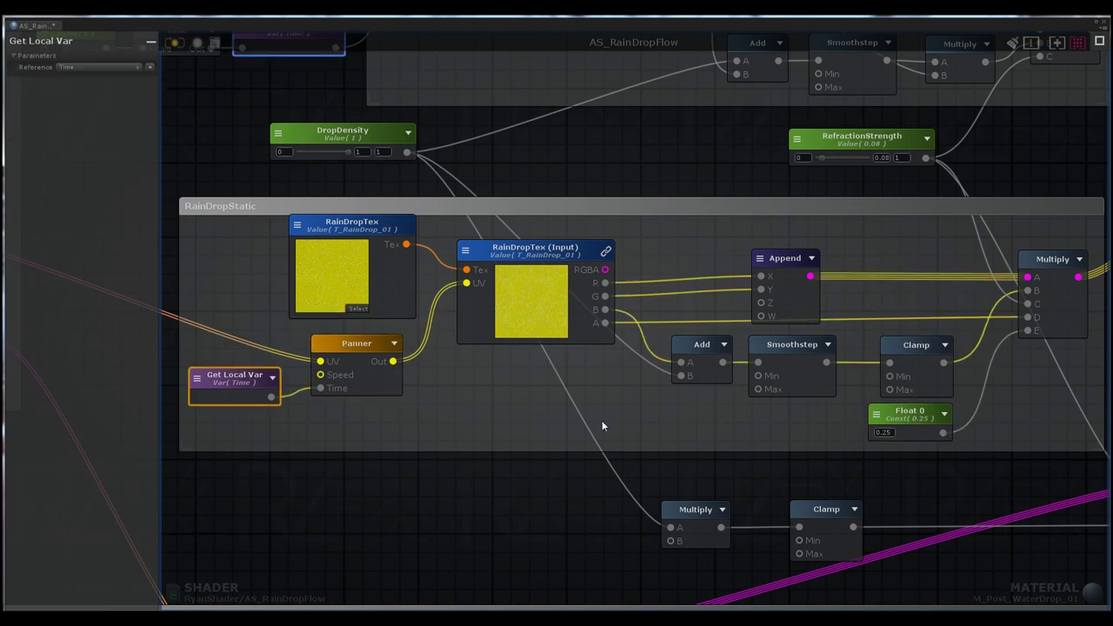
pyautogui.click(1048, 261)
pyautogui.moveTo(1077, 360); pyautogui.dragTo(924, 295, button='middle')
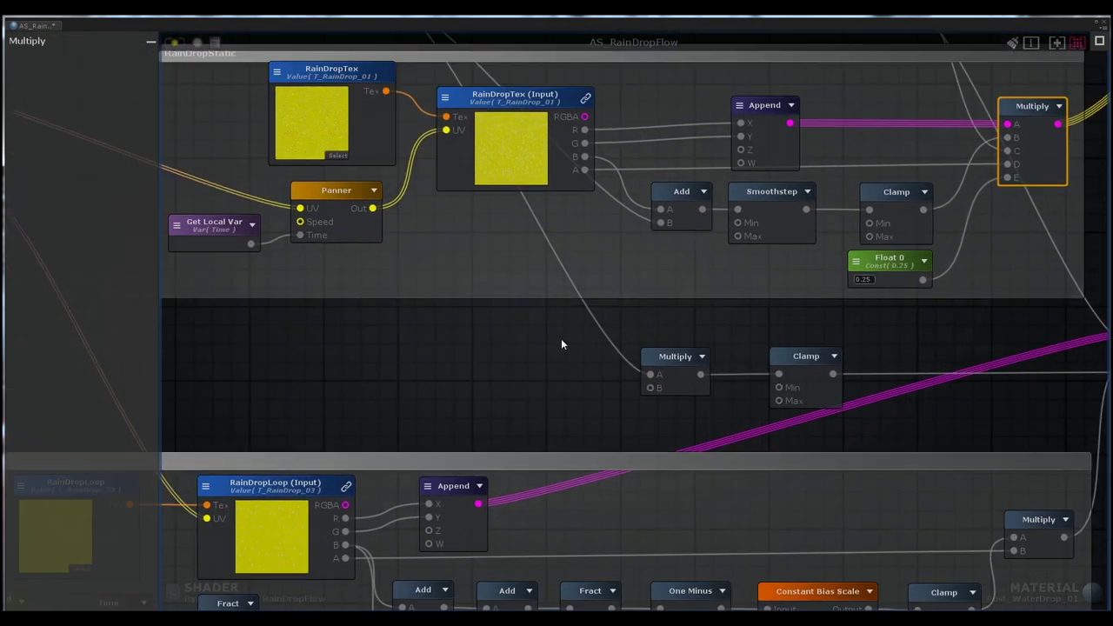
pyautogui.moveTo(924, 301); pyautogui.dragTo(417, 53, button='middle')
pyautogui.click(749, 470)
pyautogui.click(884, 467)
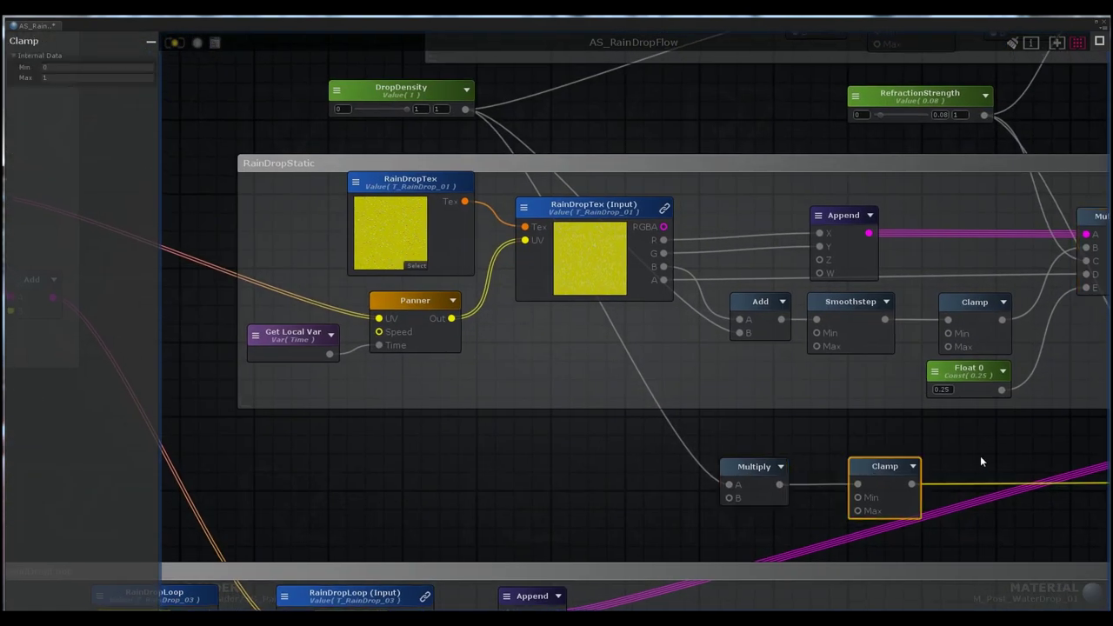
pyautogui.moveTo(981, 456)
pyautogui.mouseDown(button='middle')
pyautogui.moveTo(947, 321)
pyautogui.moveTo(602, 204)
pyautogui.mouseUp(button='middle')
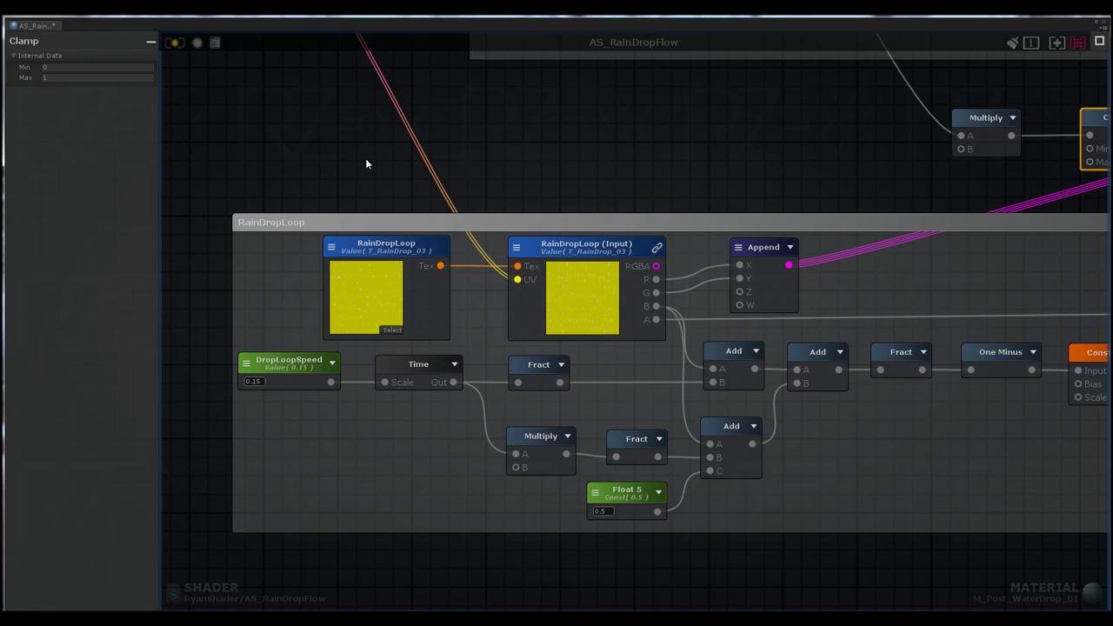
pyautogui.click(588, 251)
pyautogui.click(752, 249)
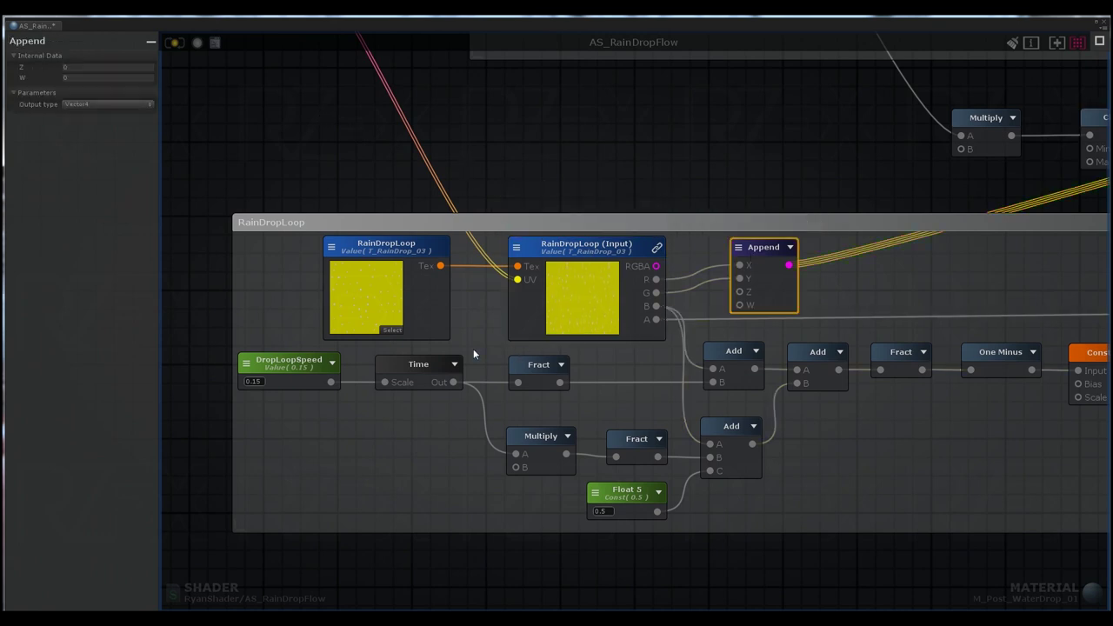
pyautogui.click(304, 368)
pyautogui.click(434, 373)
pyautogui.click(526, 370)
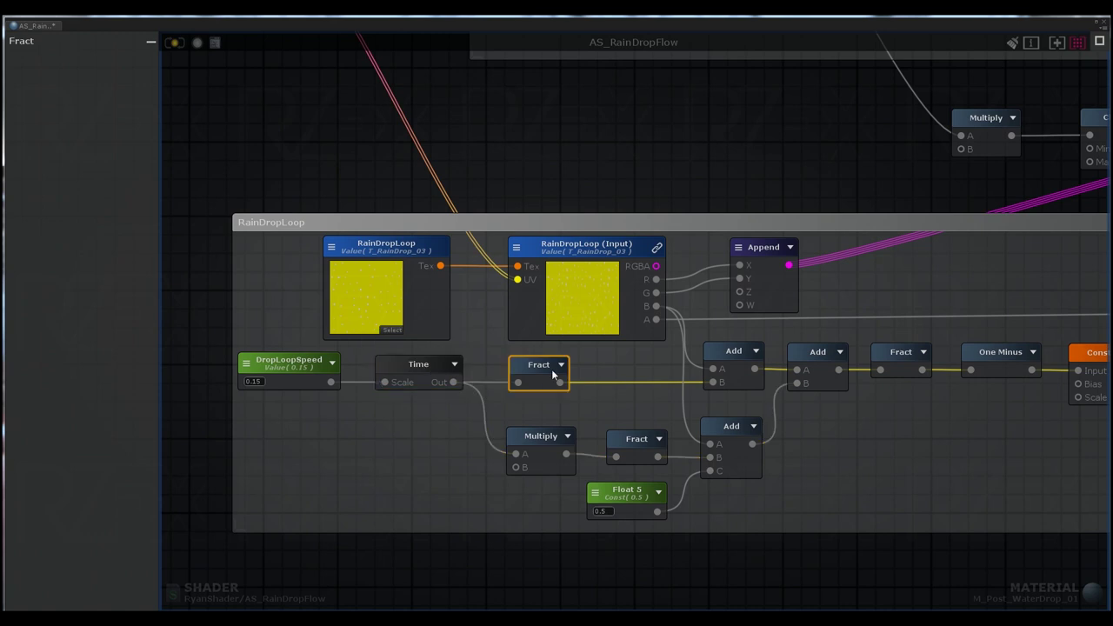
pyautogui.click(653, 447)
pyautogui.click(732, 433)
pyautogui.click(736, 355)
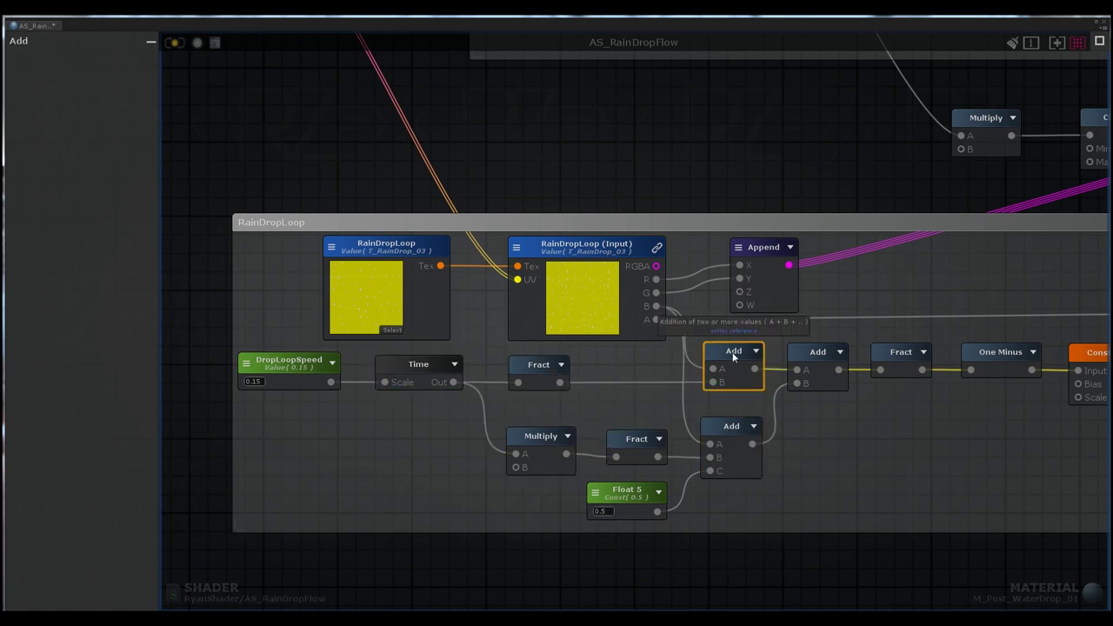
pyautogui.click(818, 359)
pyautogui.press('f')
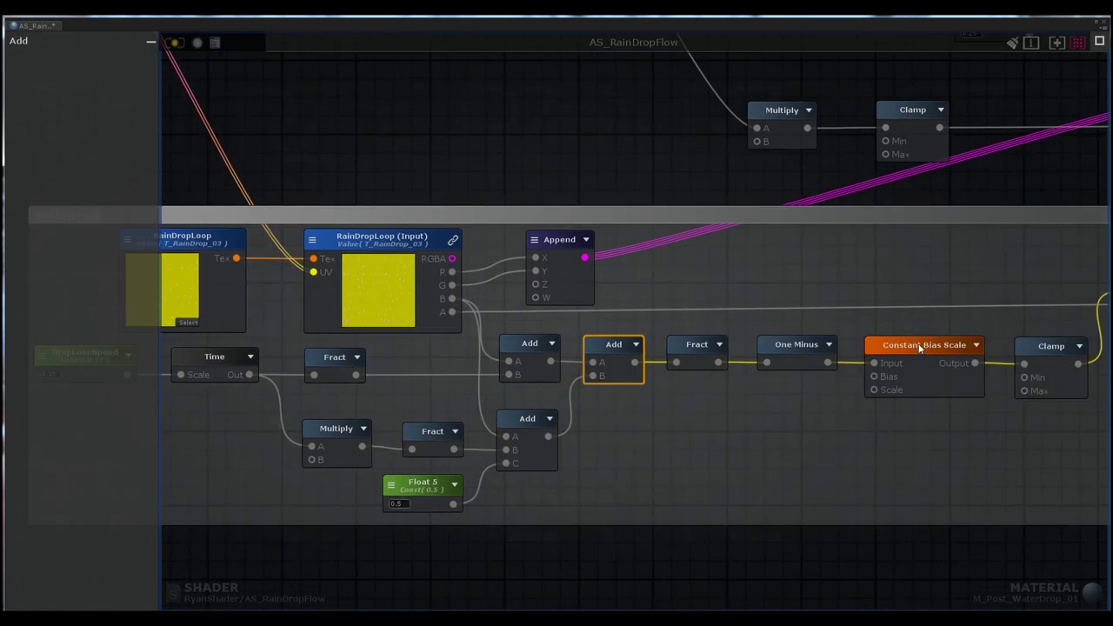
pyautogui.click(925, 352)
pyautogui.press('f')
pyautogui.click(918, 361)
pyautogui.click(1009, 287)
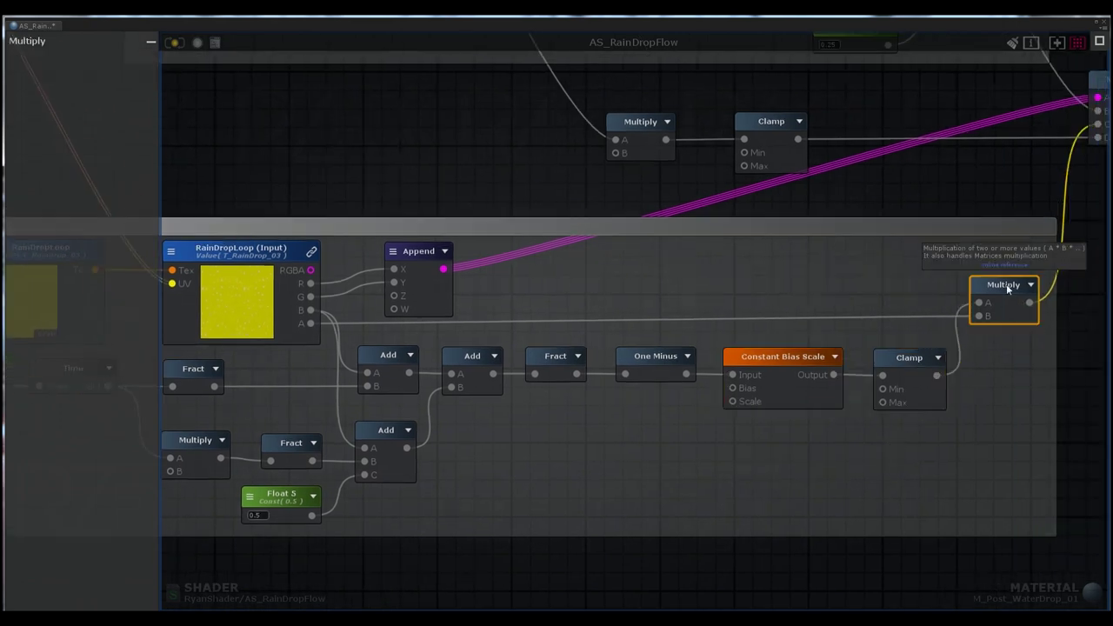
pyautogui.press('f')
pyautogui.scroll(-3, 840, 244)
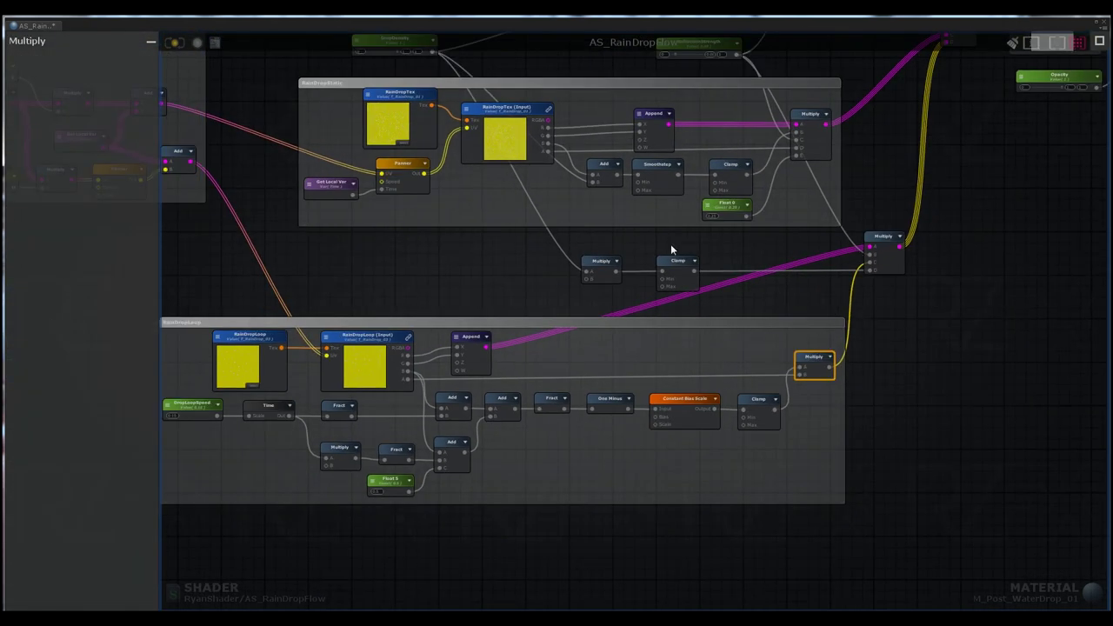
# Pan and zoom over the FlowMap node group in the Amplify shader graph
pyautogui.moveTo(670, 250); pyautogui.dragTo(657, 359, button='middle')
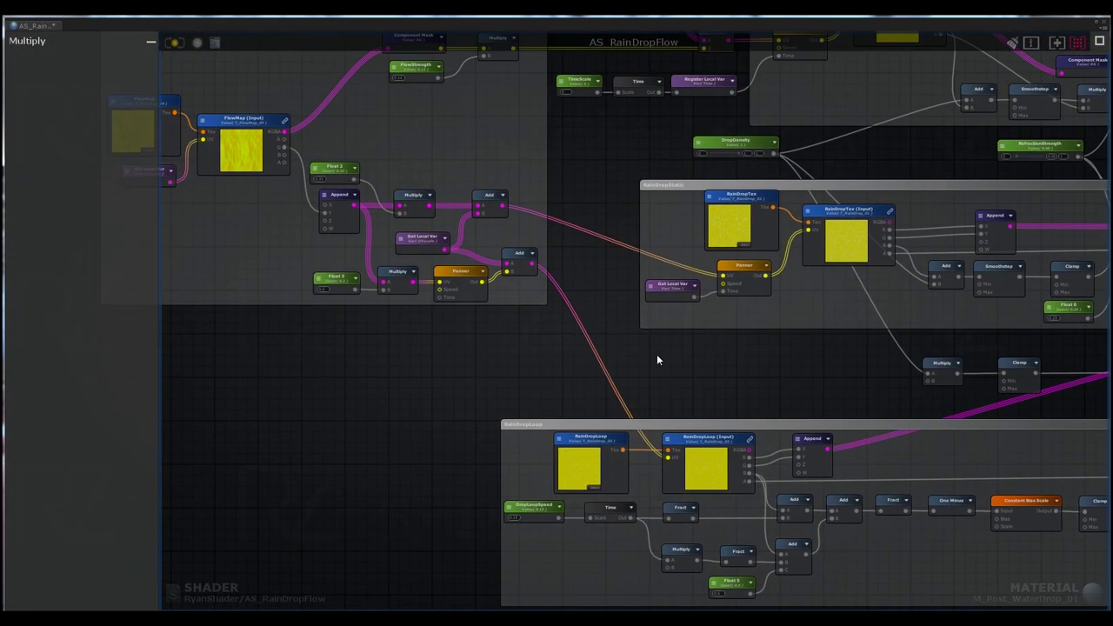
pyautogui.moveTo(592, 199)
pyautogui.mouseDown(button='middle')
pyautogui.moveTo(641, 266)
pyautogui.moveTo(659, 255)
pyautogui.mouseUp(button='middle')
pyautogui.scroll(-1, 640, 266)
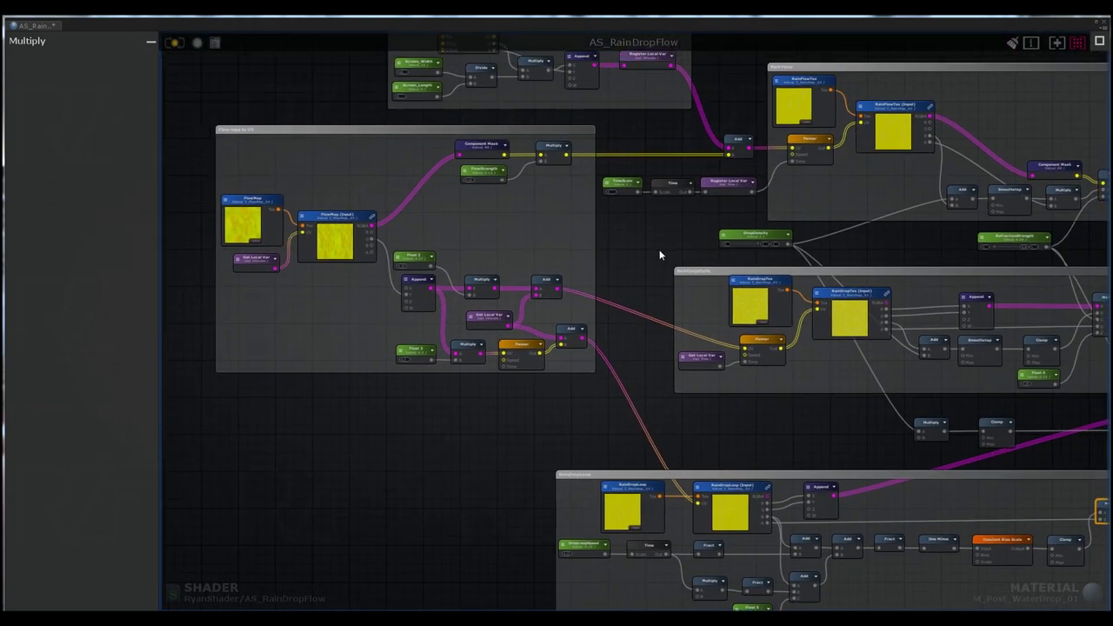
pyautogui.scroll(-1, 632, 301)
pyautogui.scroll(-2, 616, 288)
pyautogui.scroll(4, 712, 287)
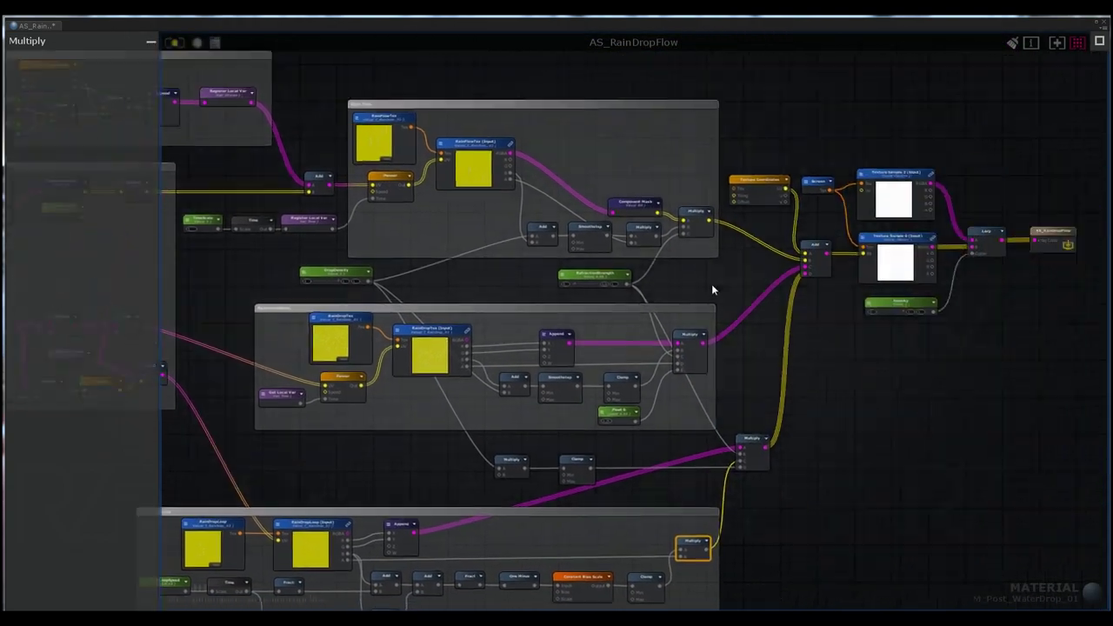
pyautogui.scroll(2, 712, 287)
# Pan and zoom to frame the texture-sample, Lerp and output nodes of the graph
pyautogui.moveTo(792, 318); pyautogui.dragTo(721, 292, button='middle')
pyautogui.scroll(-1, 686, 262)
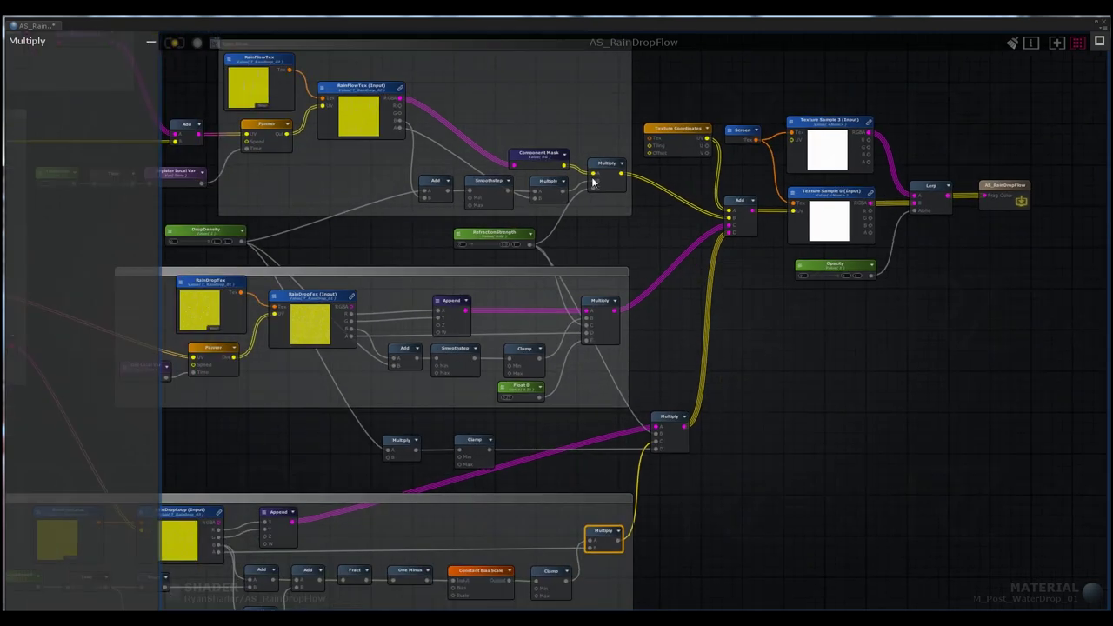
pyautogui.moveTo(774, 205); pyautogui.dragTo(665, 268, button='middle')
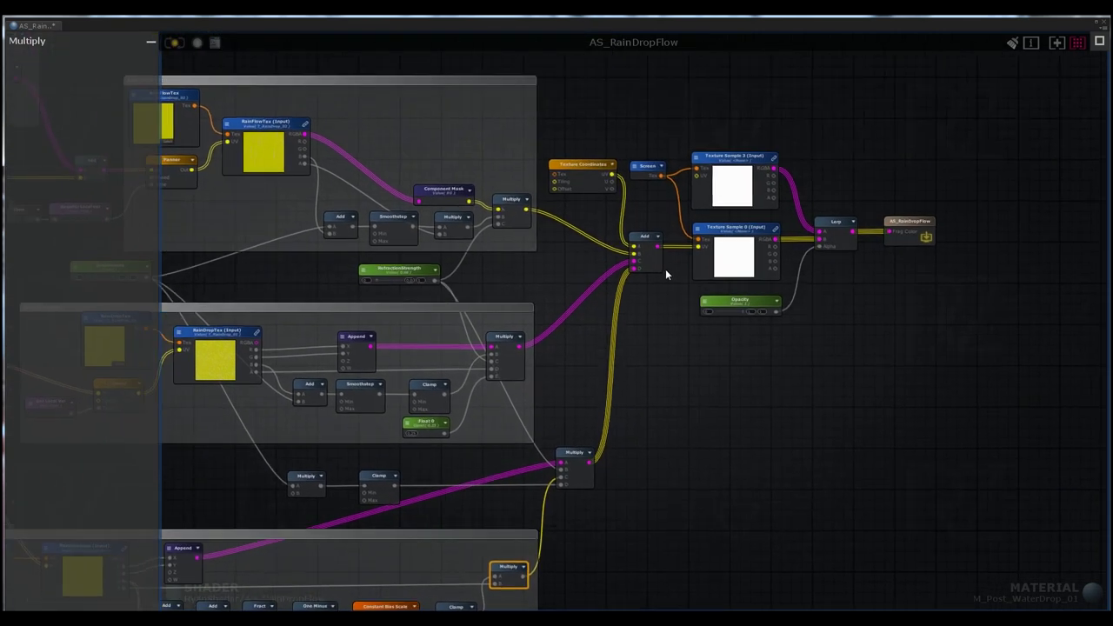
pyautogui.scroll(1, 665, 268)
pyautogui.scroll(1, 831, 304)
pyautogui.moveTo(831, 306); pyautogui.dragTo(981, 288, button='middle')
pyautogui.scroll(-2, 981, 288)
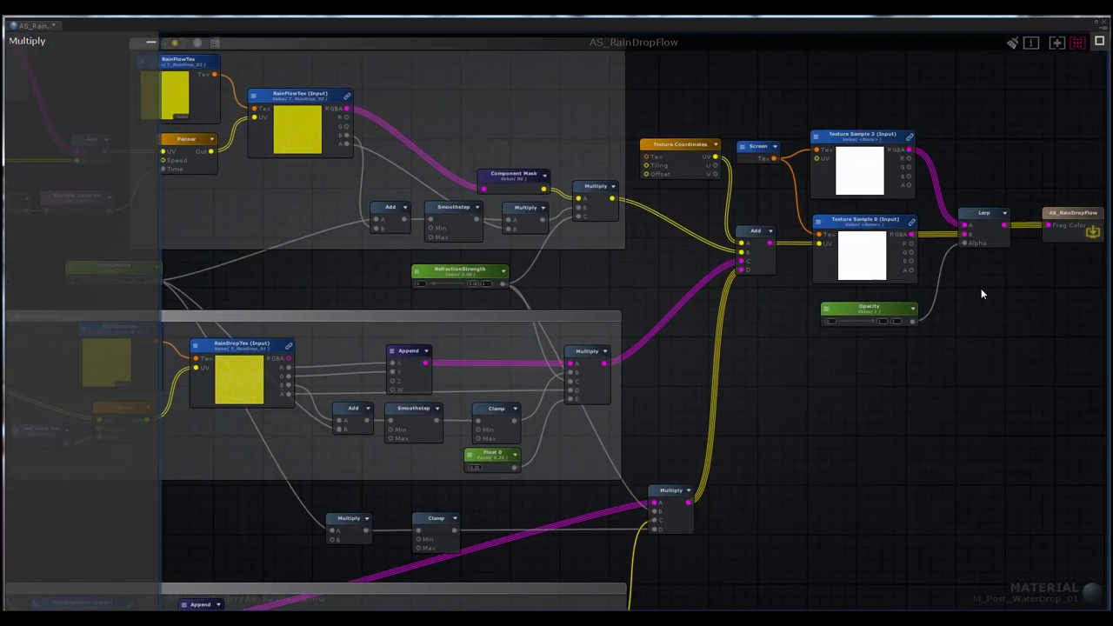
pyautogui.scroll(2, 981, 288)
pyautogui.scroll(-3, 1031, 126)
pyautogui.scroll(-2, 868, 211)
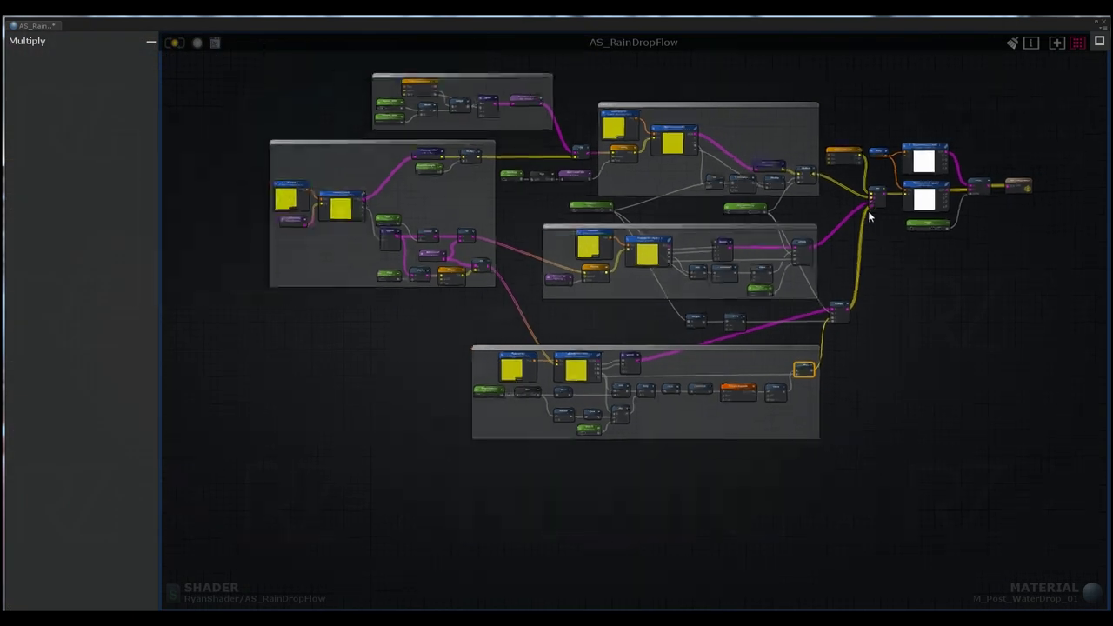
pyautogui.scroll(1, 953, 318)
pyautogui.scroll(1, 947, 341)
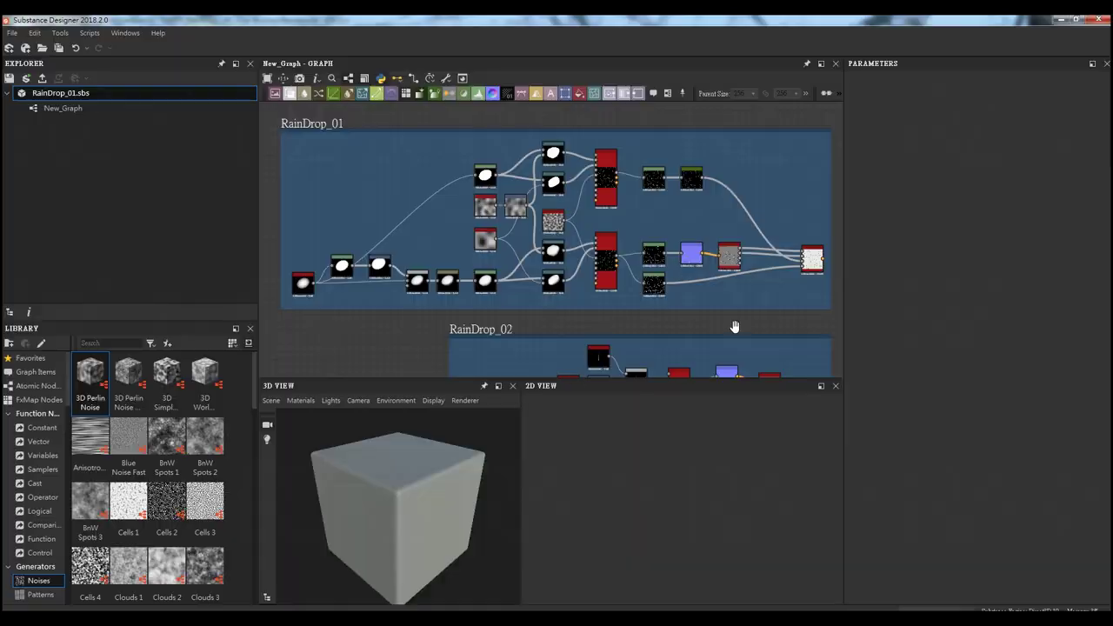
# Frame the FlowMap_04 graph and show its RGBA Merge output in RGB without alpha
pyautogui.moveTo(735, 326); pyautogui.dragTo(697, 207, button='middle')
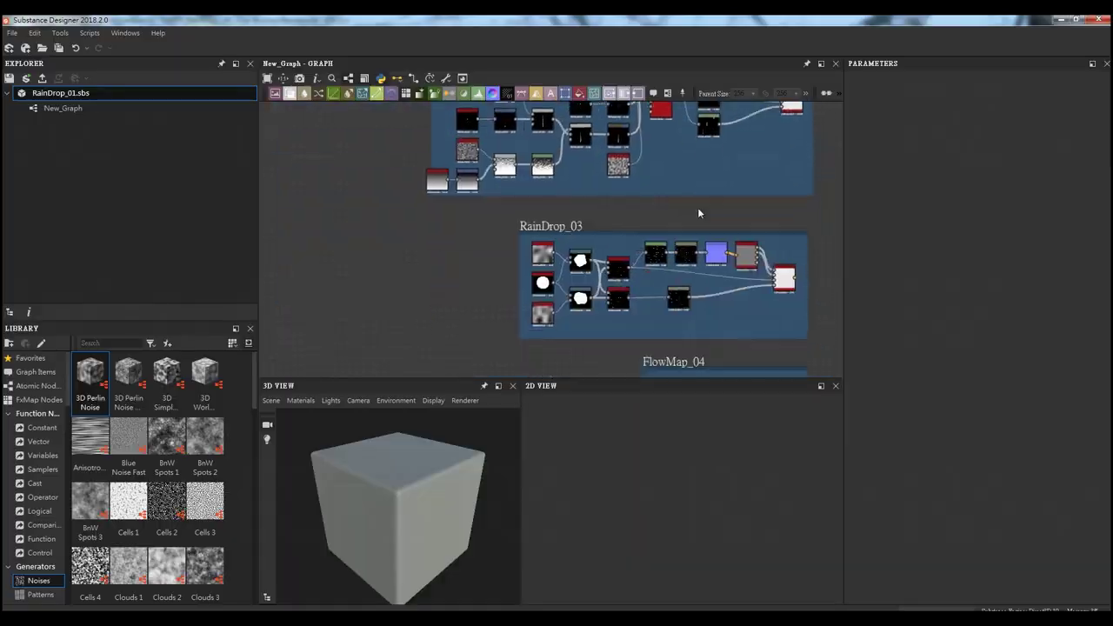
pyautogui.scroll(-2, 671, 284)
pyautogui.scroll(2, 715, 296)
pyautogui.click(732, 226)
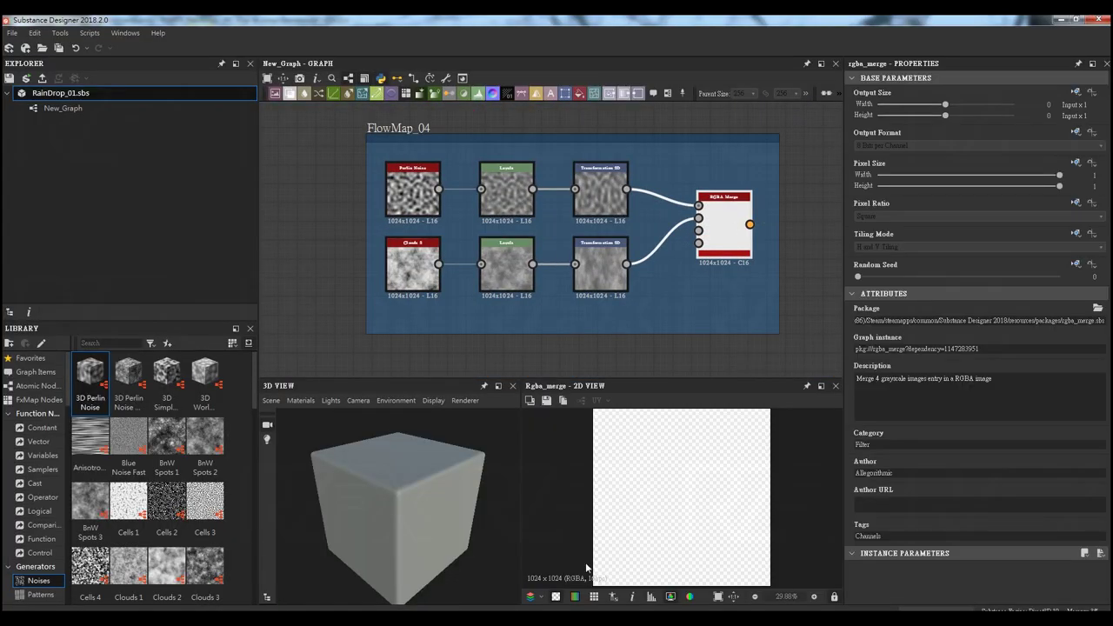
pyautogui.click(556, 597)
# Inspect the Perlin Noise and Clouds 2 sources and both Levels nodes
pyautogui.click(414, 190)
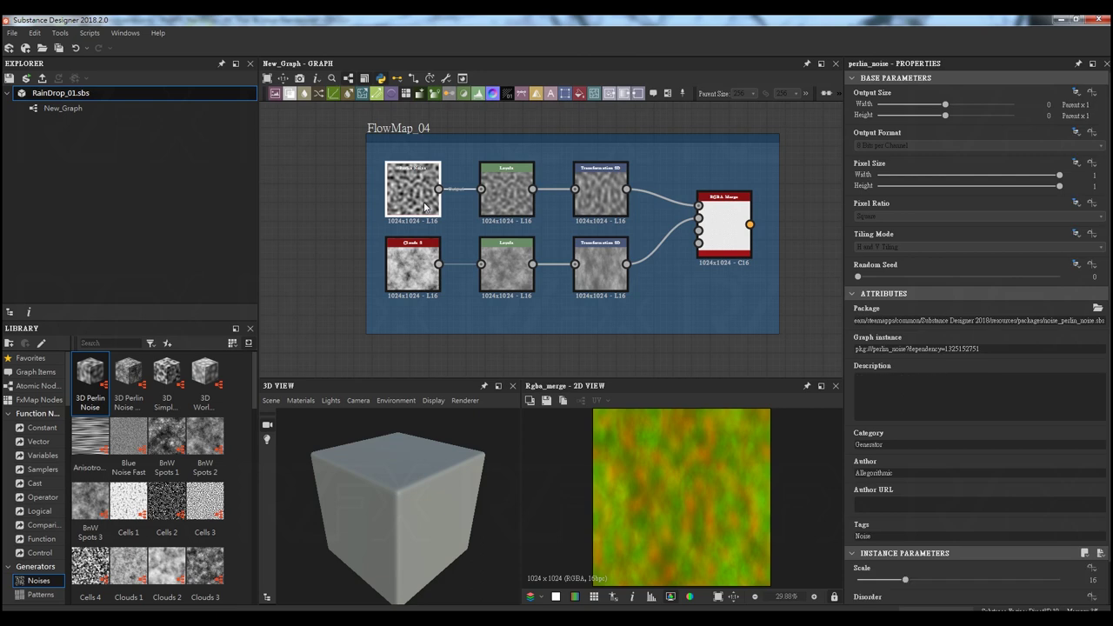
pyautogui.scroll(-1, 972, 426)
pyautogui.click(420, 282)
pyautogui.scroll(3, 420, 283)
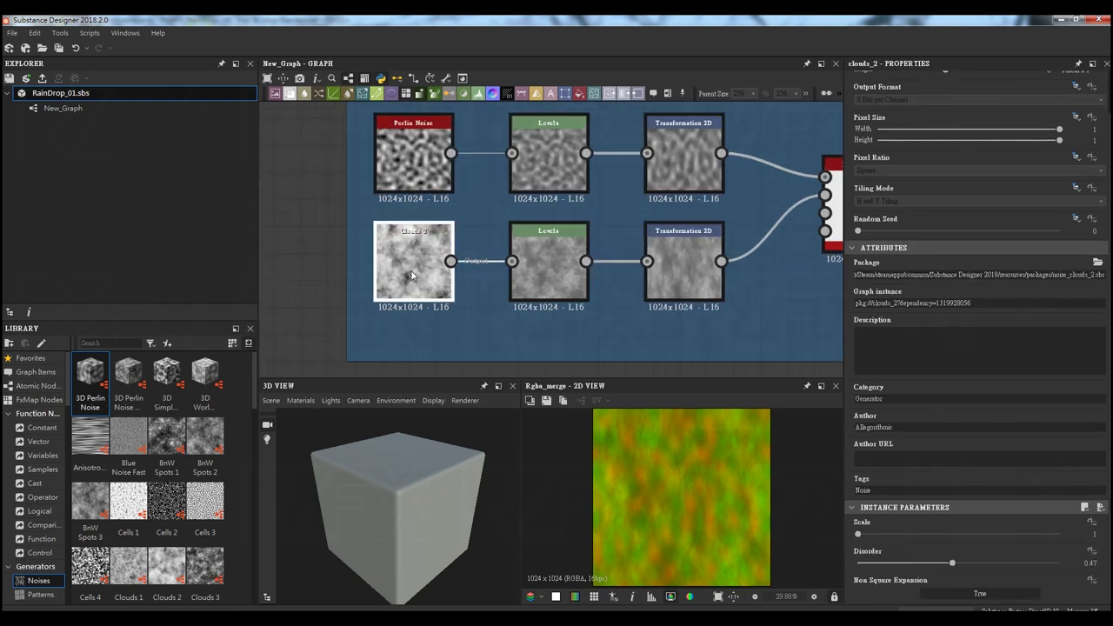
pyautogui.moveTo(492, 218); pyautogui.dragTo(408, 265, button='middle')
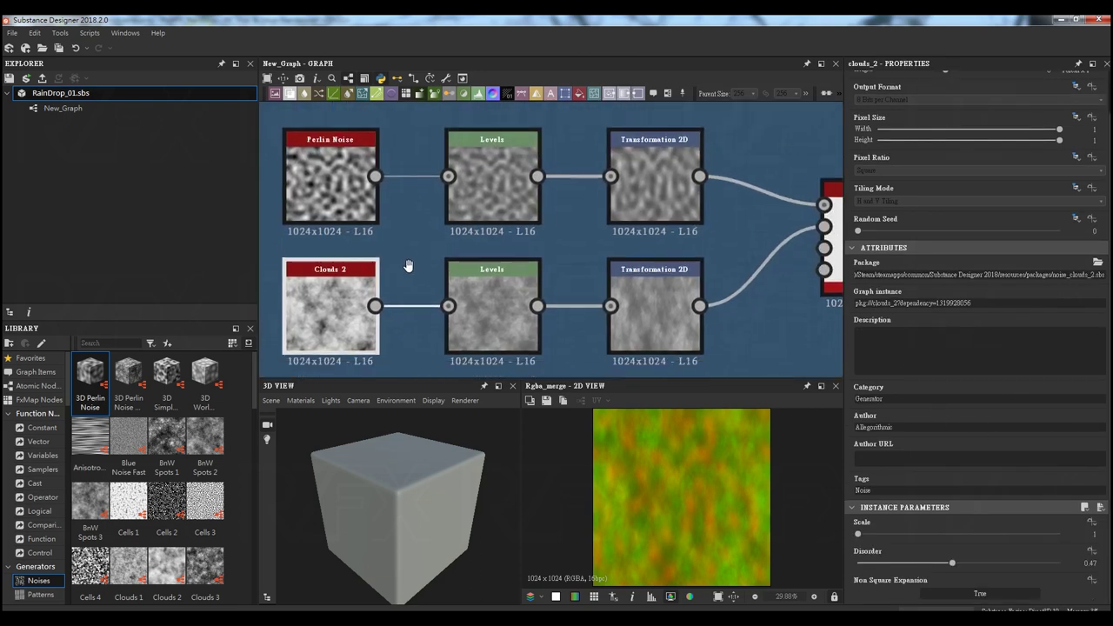
pyautogui.click(470, 212)
pyautogui.click(494, 316)
# Inspect both Transformation 2D nodes and the RGBA Merge combining the two chains
pyautogui.click(653, 187)
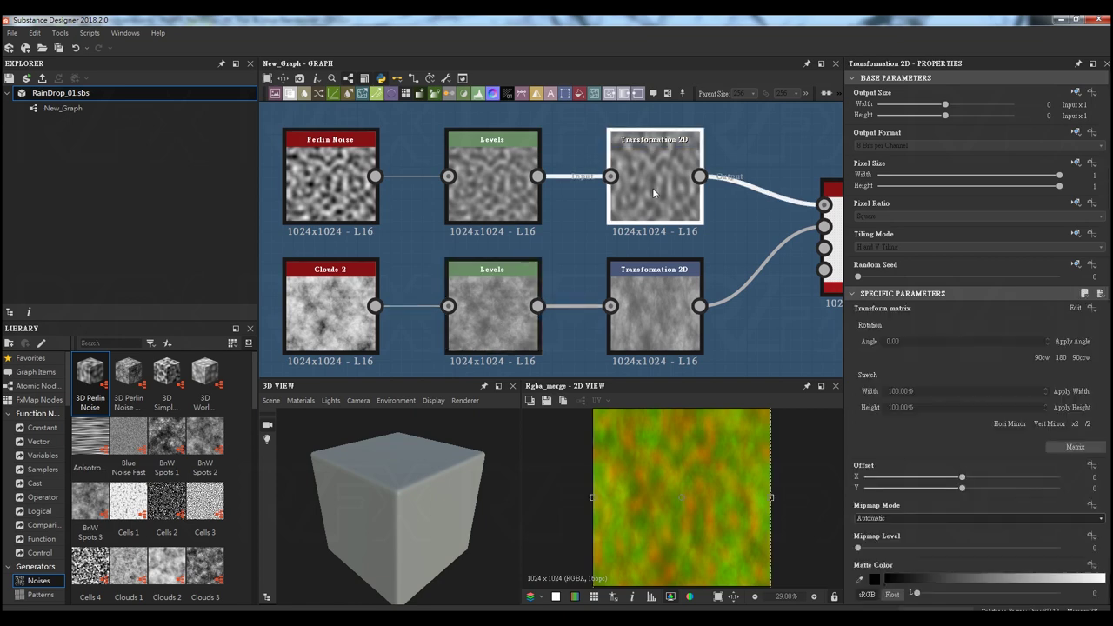
pyautogui.click(663, 312)
pyautogui.moveTo(778, 320); pyautogui.dragTo(634, 309, button='middle')
pyautogui.click(726, 252)
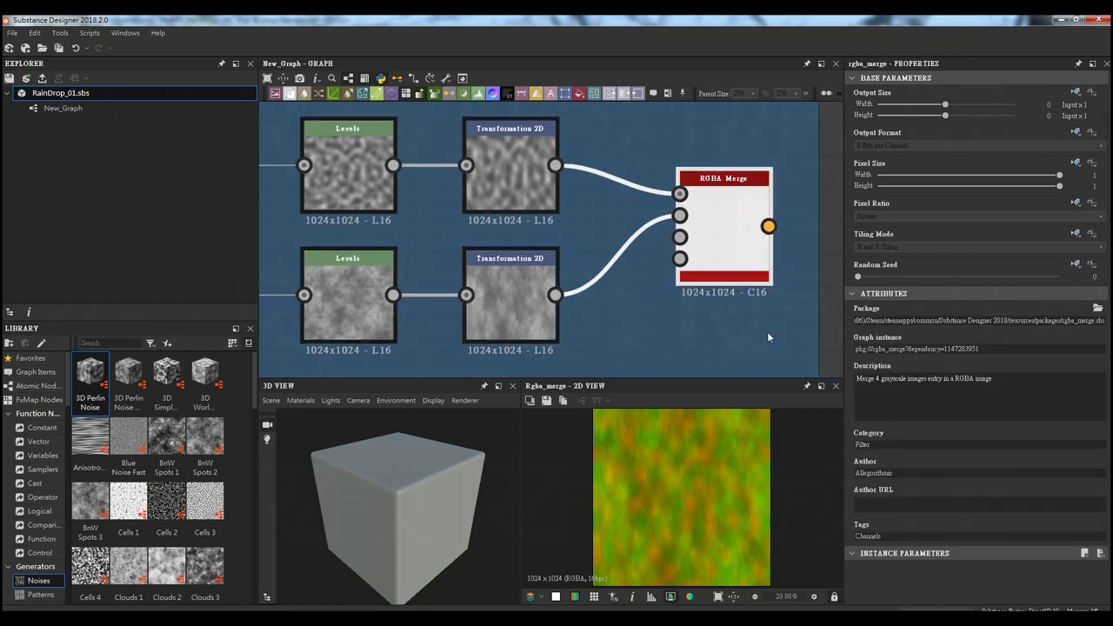
pyautogui.click(517, 196)
pyautogui.click(526, 309)
pyautogui.click(707, 273)
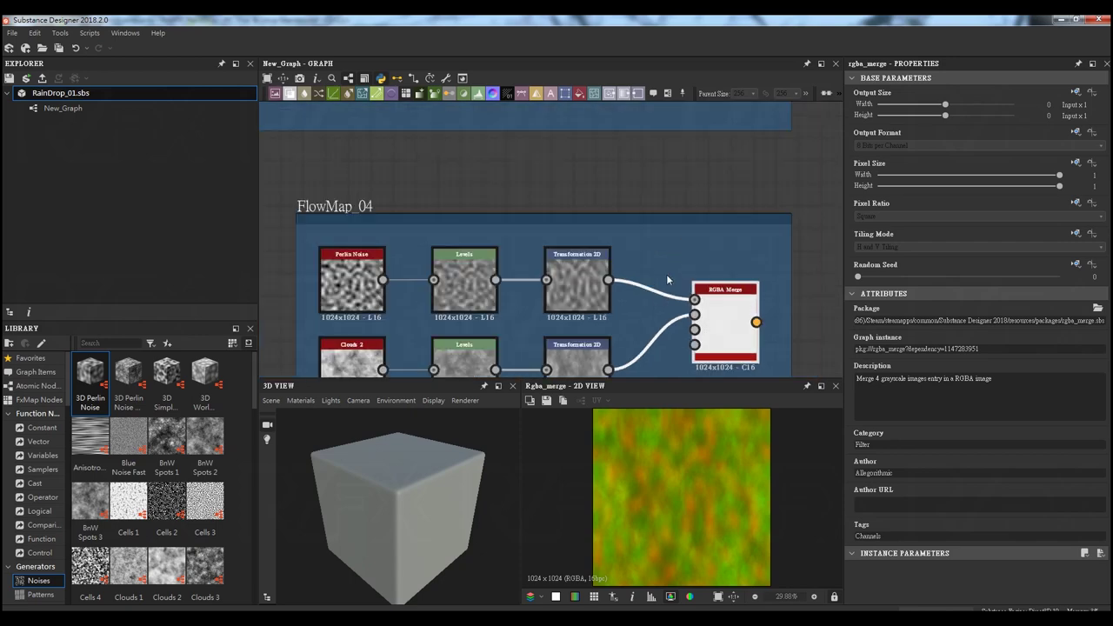
# Preview RainDrop_02's RGBA Merge output and inspect the lower Transformation 2D node
pyautogui.doubleClick(773, 247)
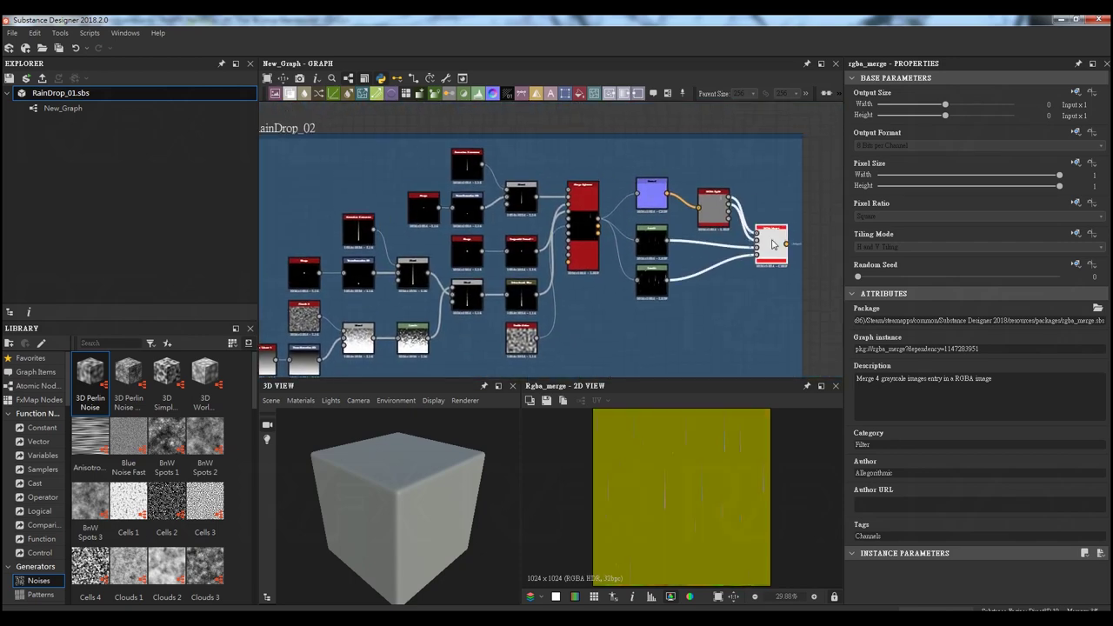
pyautogui.scroll(3, 358, 276)
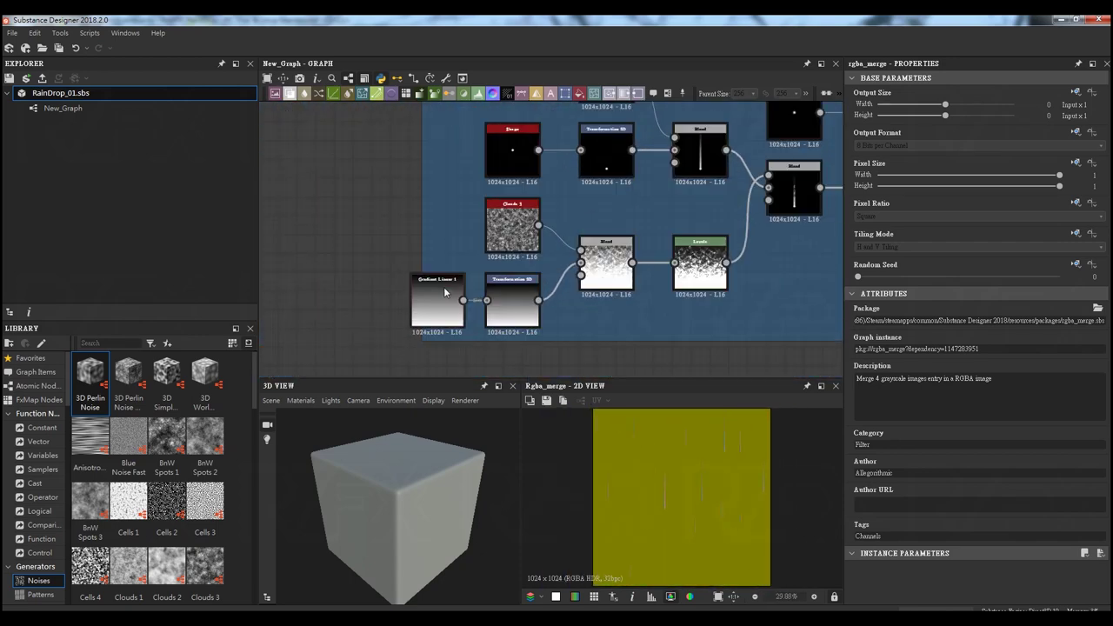
pyautogui.moveTo(567, 317); pyautogui.dragTo(561, 352, button='middle')
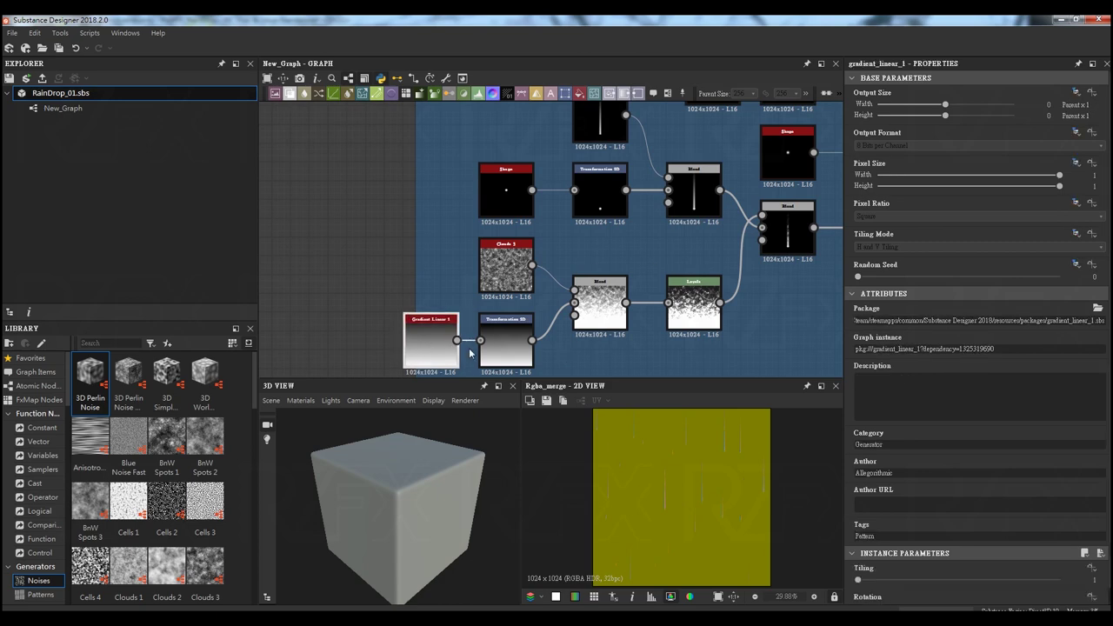
pyautogui.click(506, 340)
pyautogui.moveTo(566, 261); pyautogui.dragTo(520, 335, button='middle')
# Inspect the Scratches Generator streak, Shape dot, Transformation 2D and Multiply Blend, previewing the blended streak
pyautogui.click(559, 196)
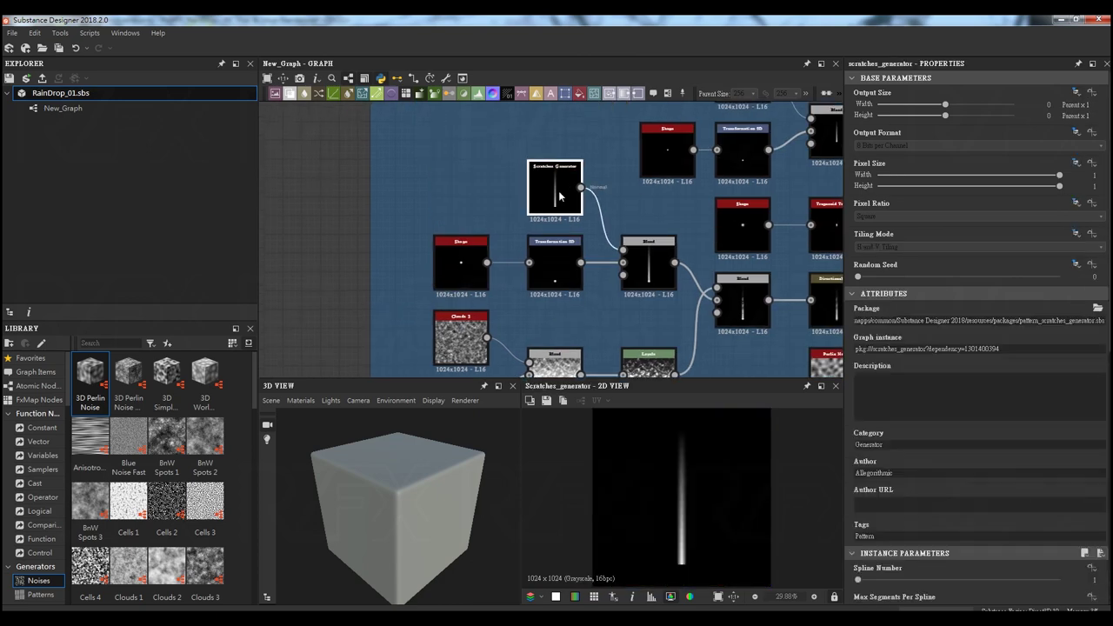
pyautogui.click(461, 261)
pyautogui.click(656, 276)
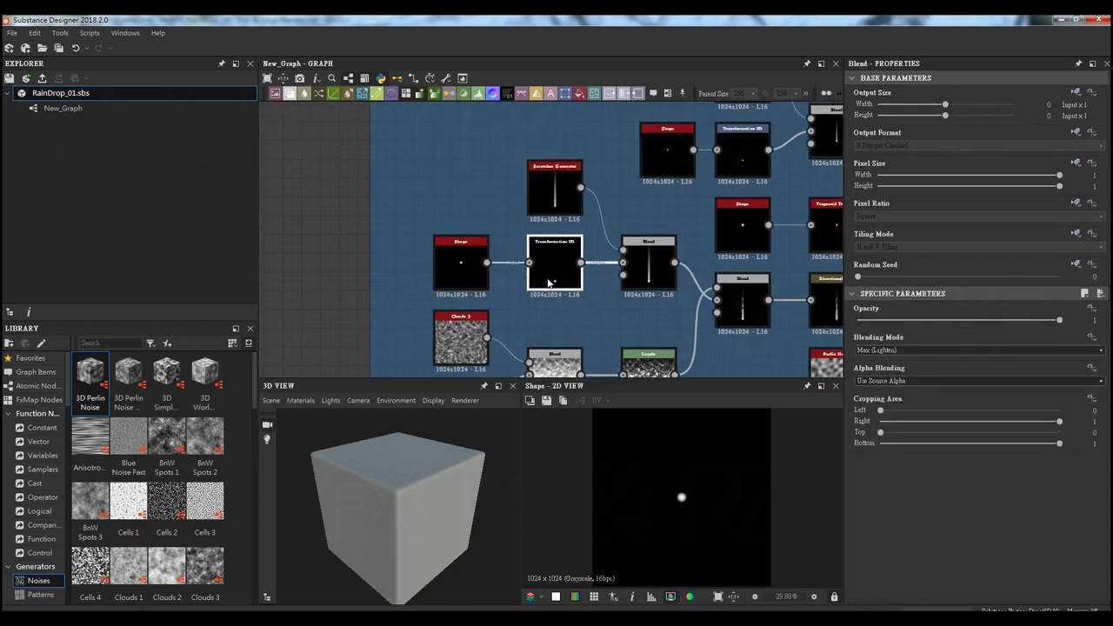
pyautogui.click(555, 261)
pyautogui.doubleClick(648, 261)
pyautogui.moveTo(759, 323)
pyautogui.mouseDown(button='middle')
pyautogui.moveTo(632, 283)
pyautogui.moveTo(631, 225)
pyautogui.mouseUp(button='middle')
pyautogui.click(624, 277)
# Inspect the Directional Blur, the second Shape node and the Trapezoid Transform settings
pyautogui.scroll(2, 355, 258)
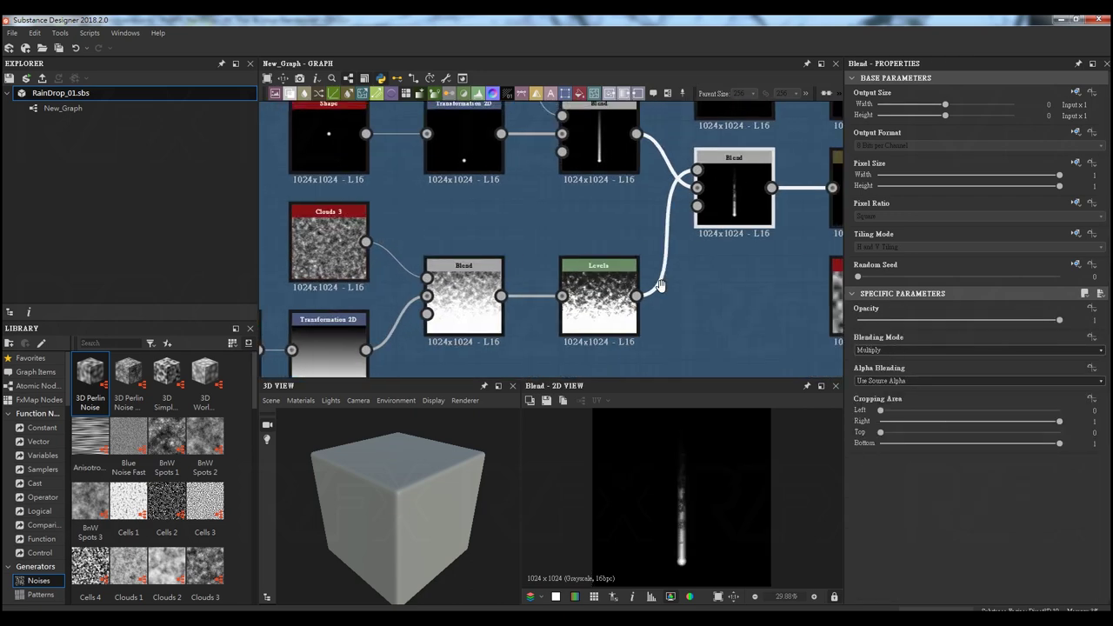
pyautogui.moveTo(355, 259); pyautogui.dragTo(661, 287, button='middle')
pyautogui.click(644, 278)
pyautogui.moveTo(618, 362); pyautogui.dragTo(584, 352, button='middle')
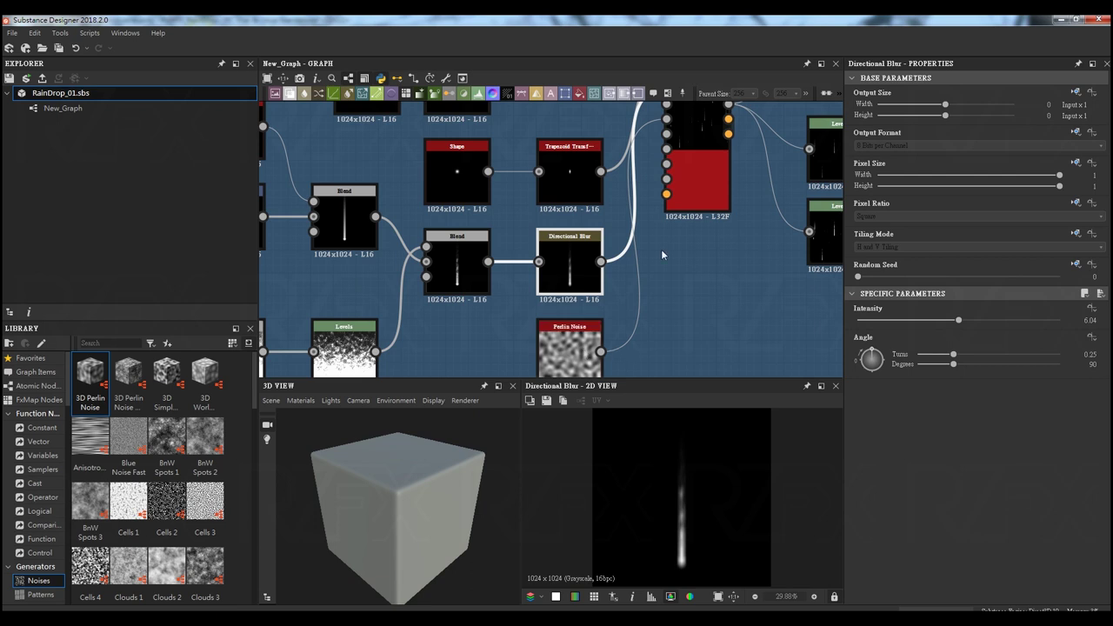
pyautogui.moveTo(662, 255); pyautogui.dragTo(643, 342, button='middle')
pyautogui.click(439, 261)
pyautogui.click(551, 260)
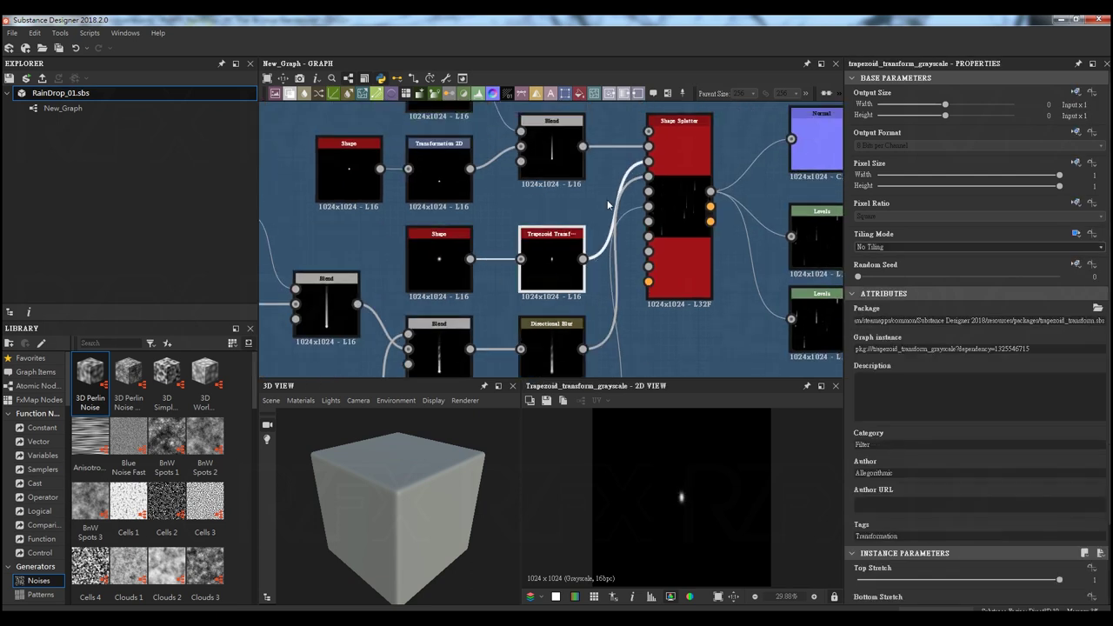
# Recheck the Scratches Generator, Shape, Transformation 2D and Blend, then select the Shape Splatter
pyautogui.moveTo(608, 205); pyautogui.dragTo(612, 300, button='middle')
pyautogui.click(443, 178)
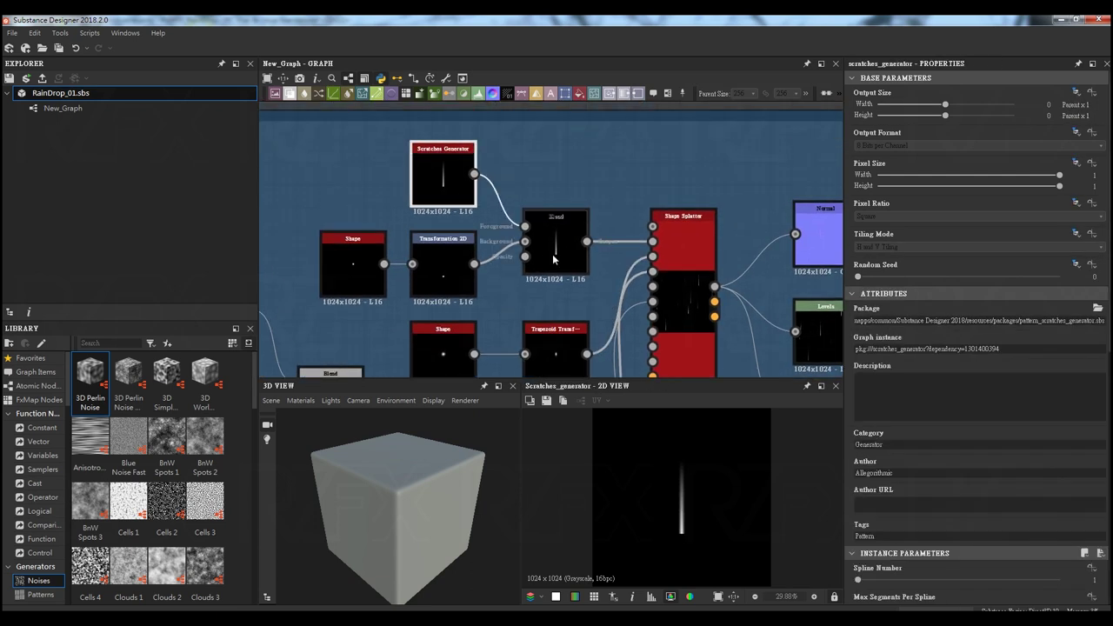
pyautogui.click(352, 261)
pyautogui.click(443, 261)
pyautogui.click(556, 248)
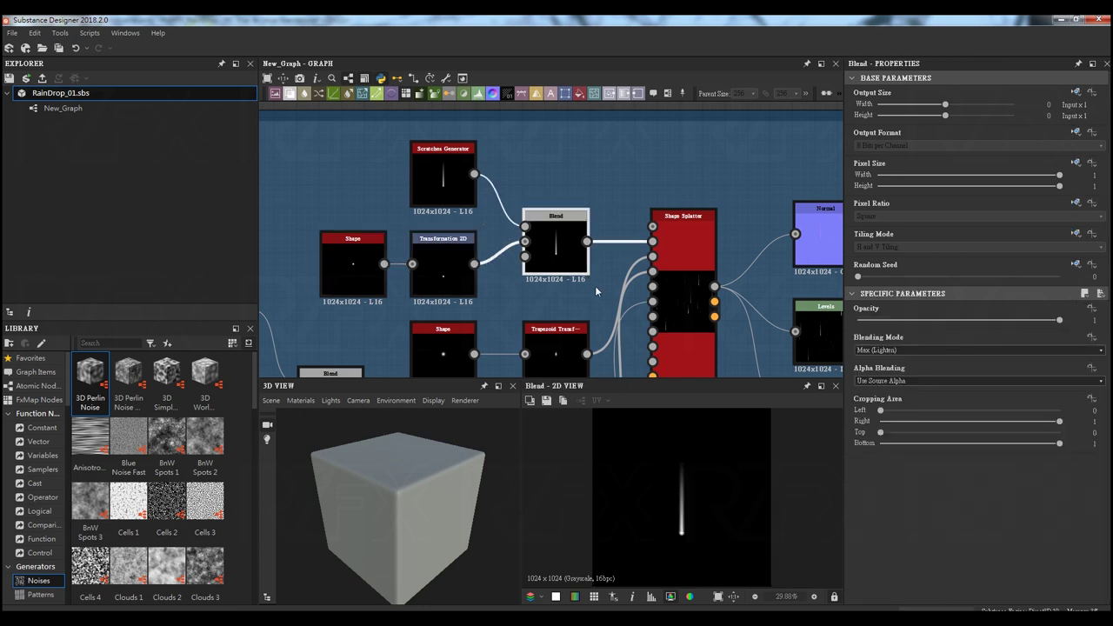
pyautogui.moveTo(597, 291); pyautogui.dragTo(460, 271, button='middle')
pyautogui.click(555, 241)
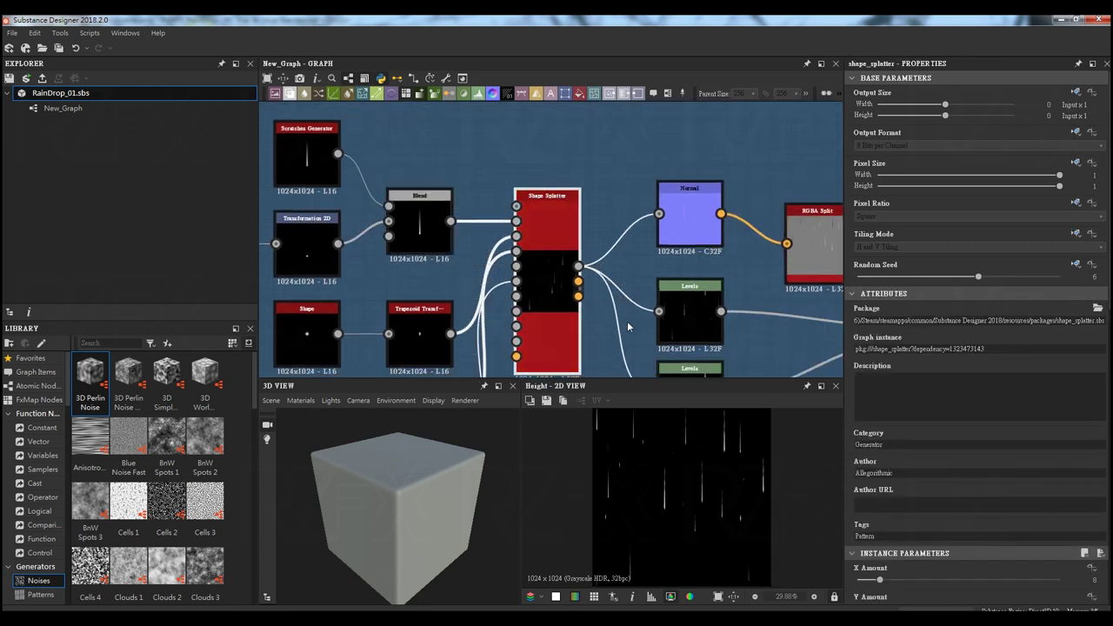
# Expand the Shape Splatter's Pattern section, showing the 8 by 4 streak layout at scale 0.91
pyautogui.moveTo(549, 278); pyautogui.dragTo(531, 238, button='middle')
pyautogui.scroll(-5, 980, 407)
pyautogui.scroll(-1, 1007, 400)
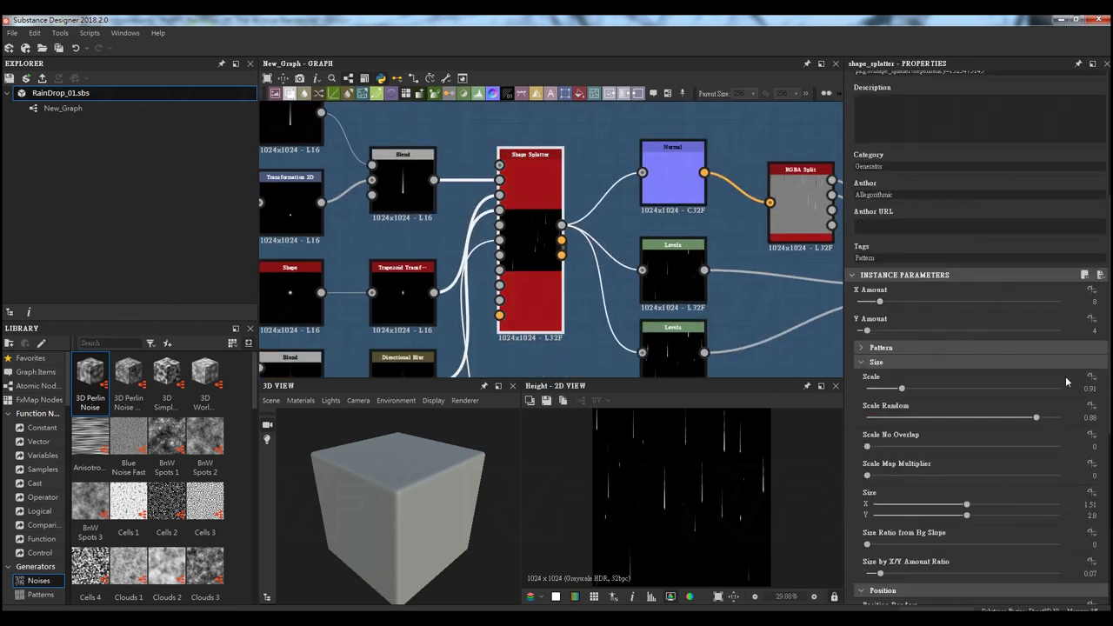
pyautogui.scroll(-1, 1065, 376)
pyautogui.scroll(-1, 1057, 435)
pyautogui.scroll(-1, 1052, 467)
pyautogui.scroll(-1, 1053, 466)
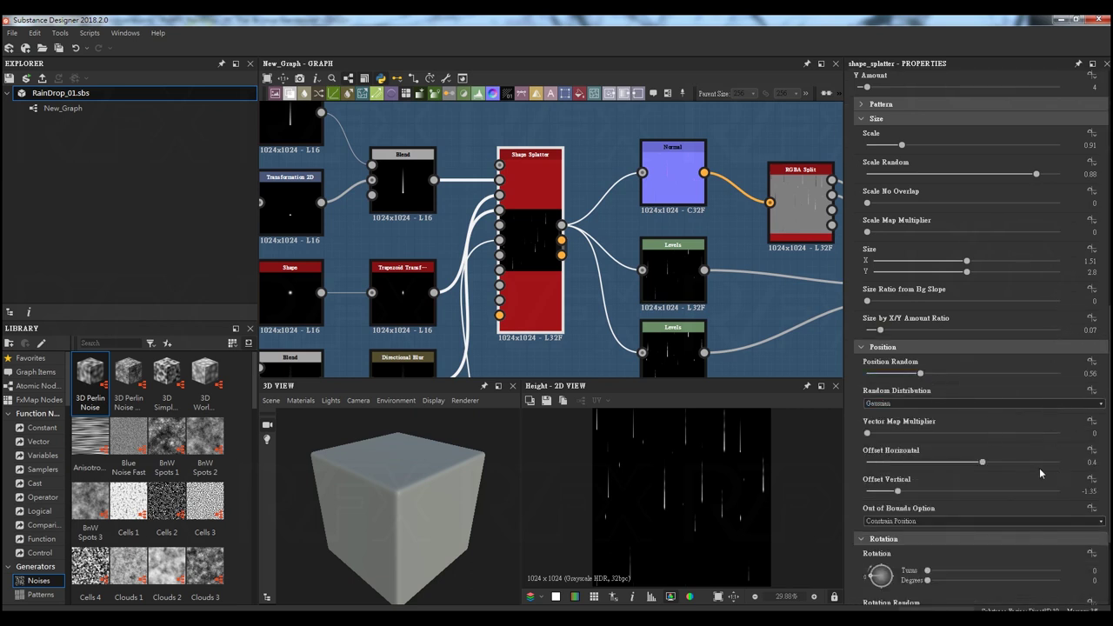
pyautogui.click(869, 106)
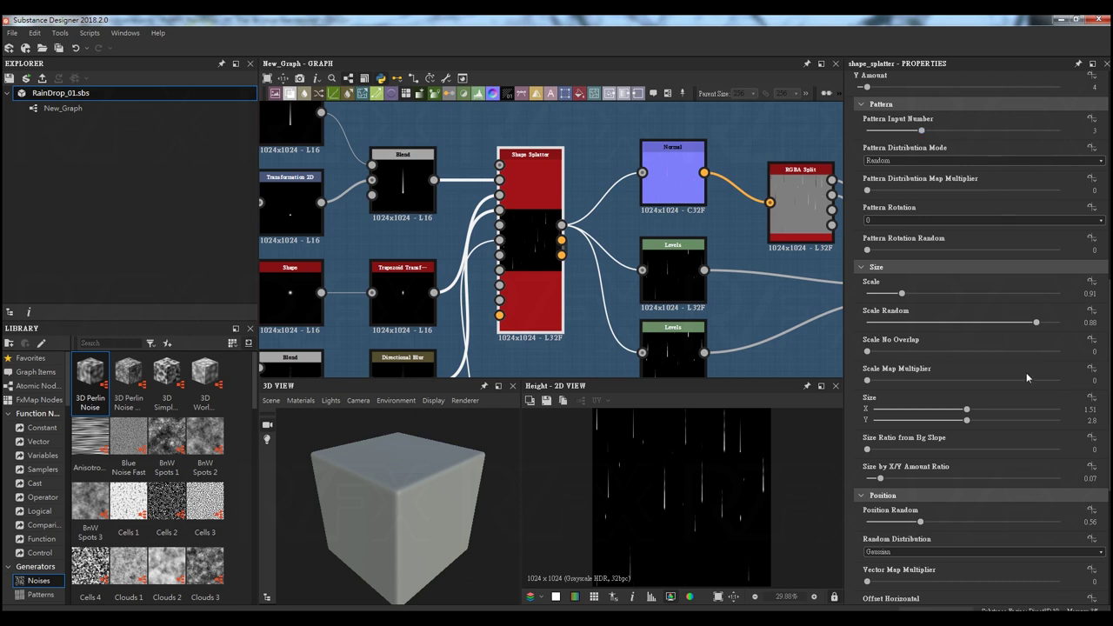
# Review the 1.51 by 2.8 streak size and expand Height settings showing height scale 0.72
pyautogui.scroll(-2, 1028, 376)
pyautogui.scroll(-2, 1027, 376)
pyautogui.scroll(-1, 1028, 377)
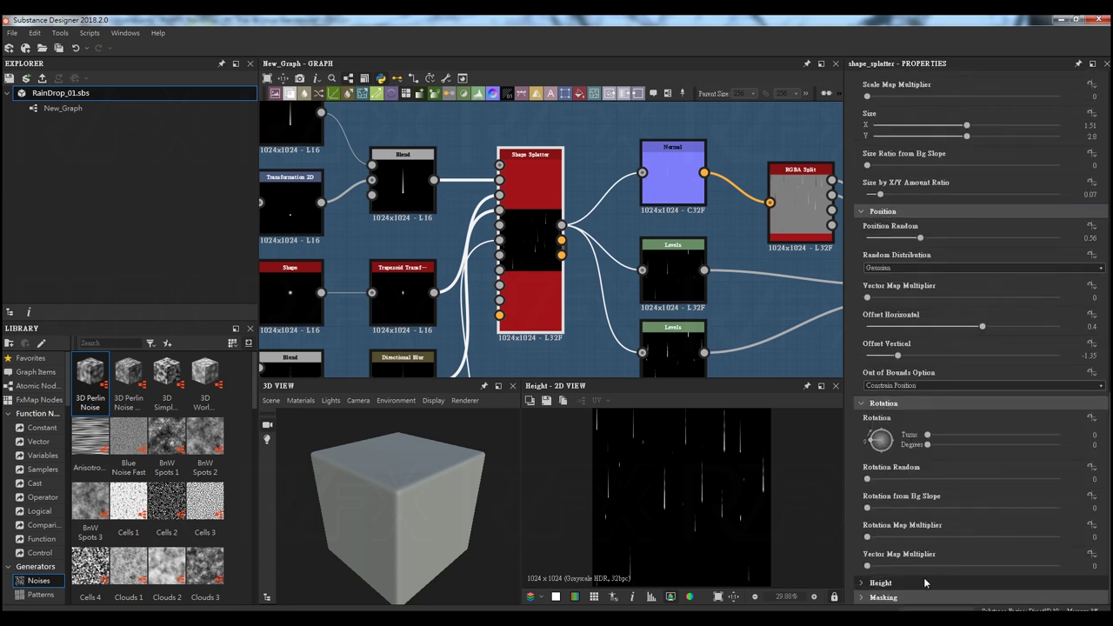
pyautogui.scroll(-5, 985, 557)
pyautogui.click(934, 500)
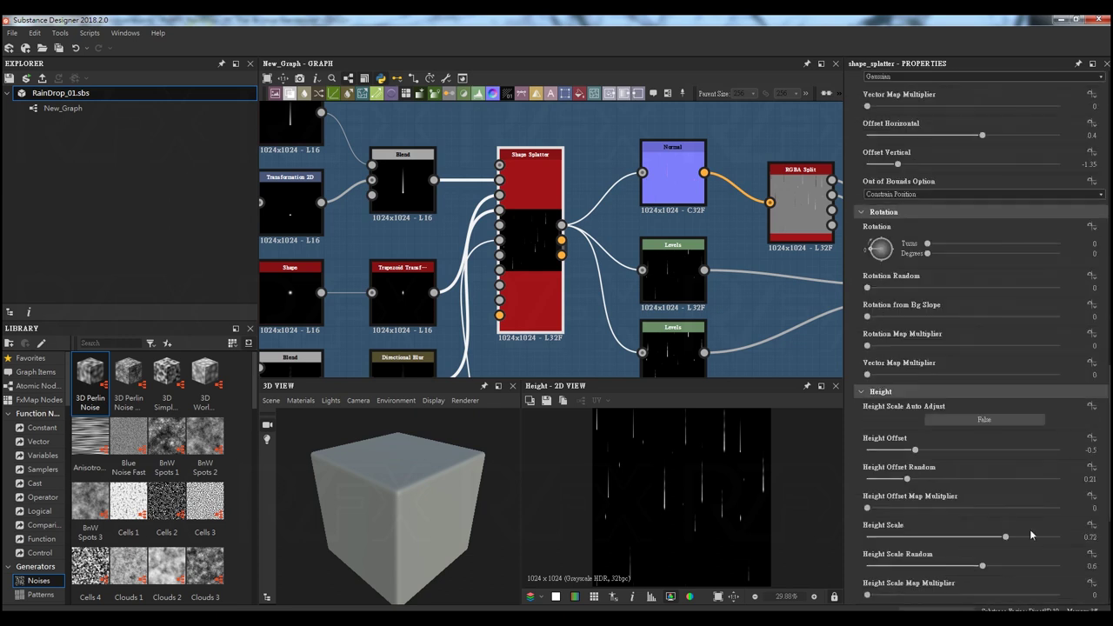
pyautogui.scroll(-10, 1029, 533)
# Inspect the Normal node, the upper Levels node and the final RGBA Merge output
pyautogui.moveTo(774, 297); pyautogui.dragTo(714, 278, button='middle')
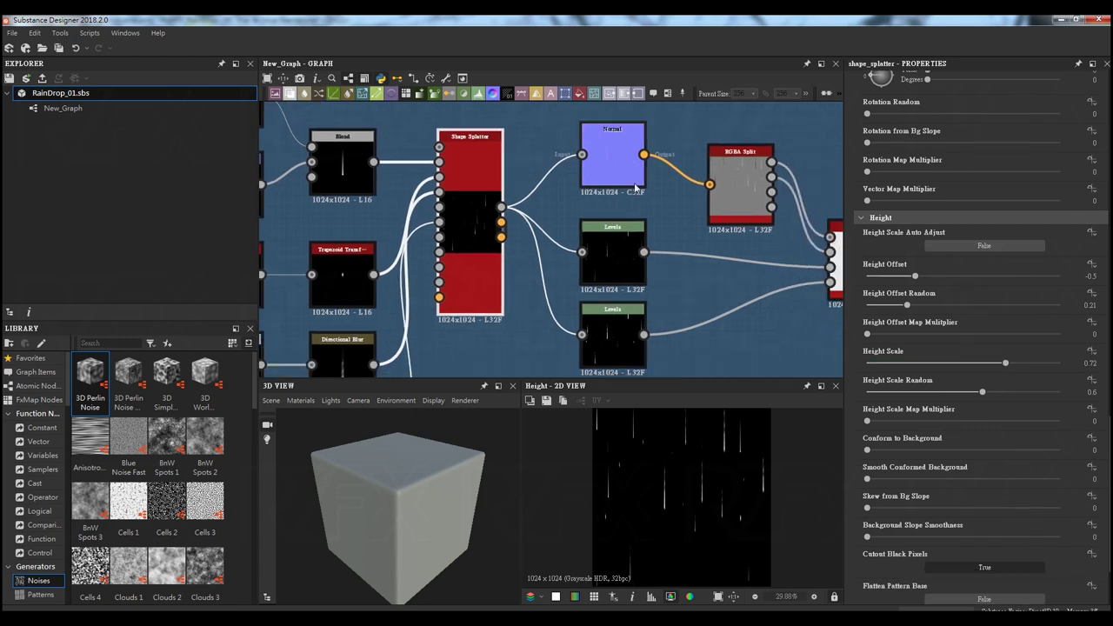
pyautogui.click(614, 180)
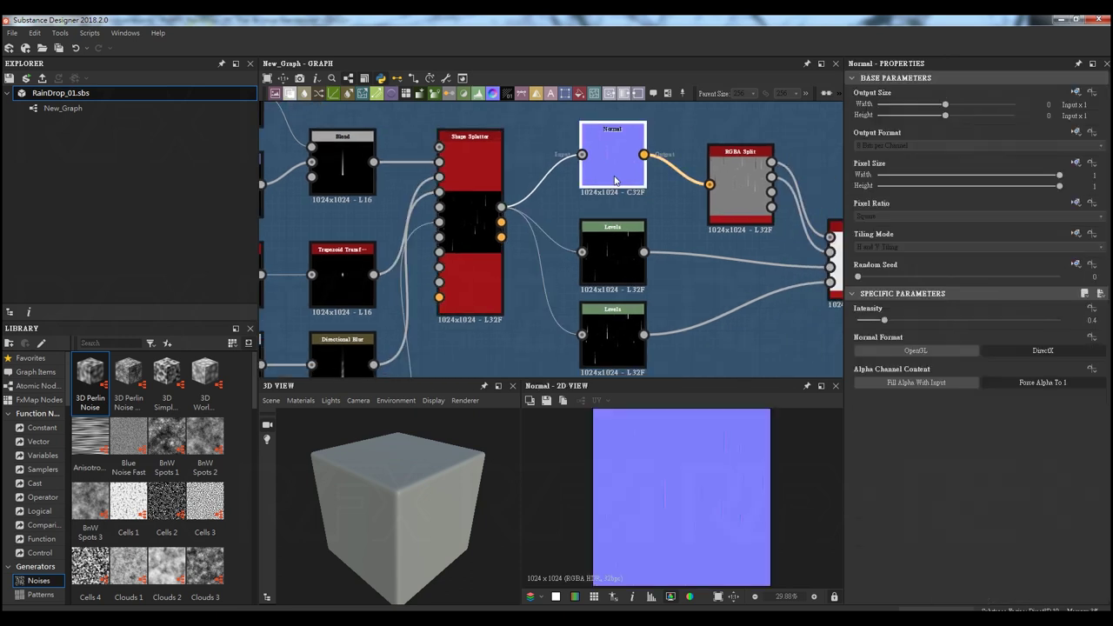
pyautogui.click(622, 275)
pyautogui.moveTo(646, 357); pyautogui.dragTo(500, 333, button='middle')
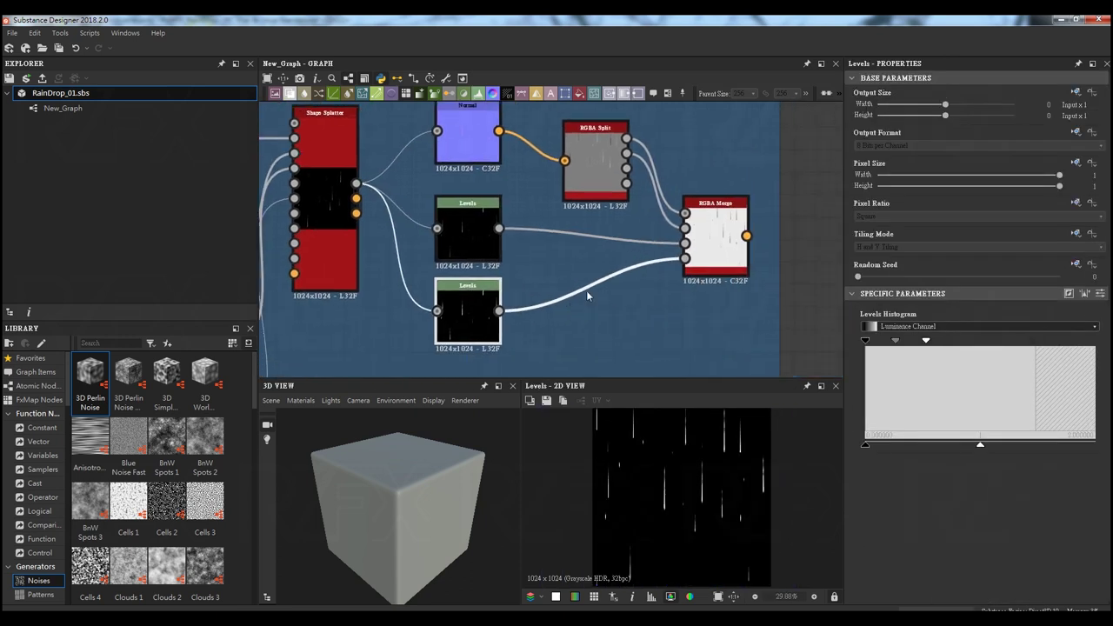
pyautogui.click(718, 261)
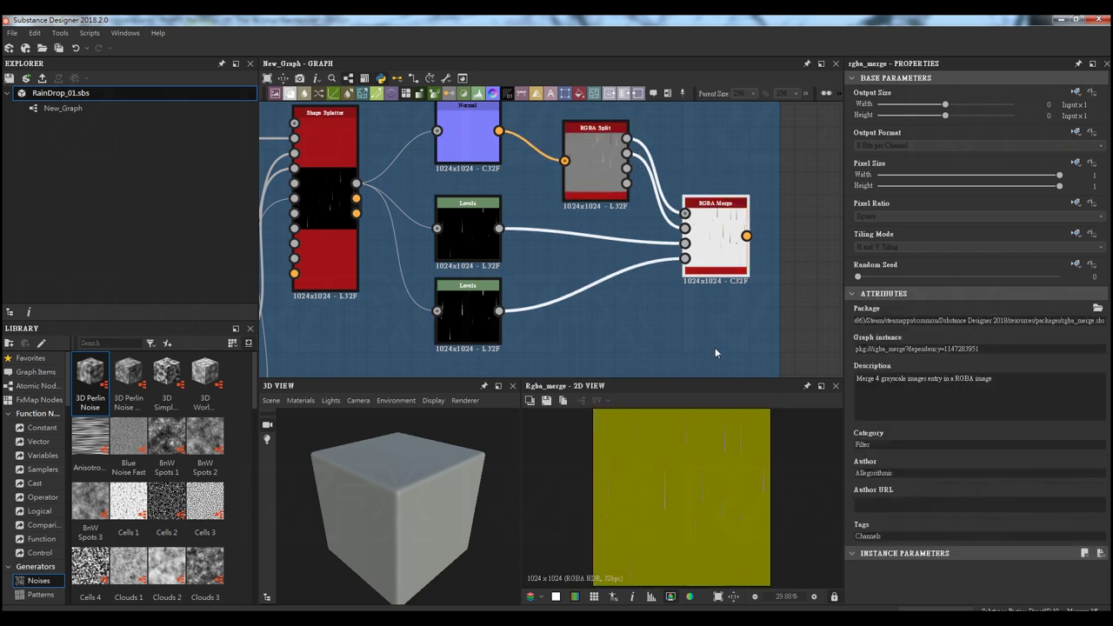
# Zoom out and back in to frame the RainDrop_01 graph with rgba_merge in the 2D view
pyautogui.scroll(-3, 631, 357)
pyautogui.scroll(-3, 640, 322)
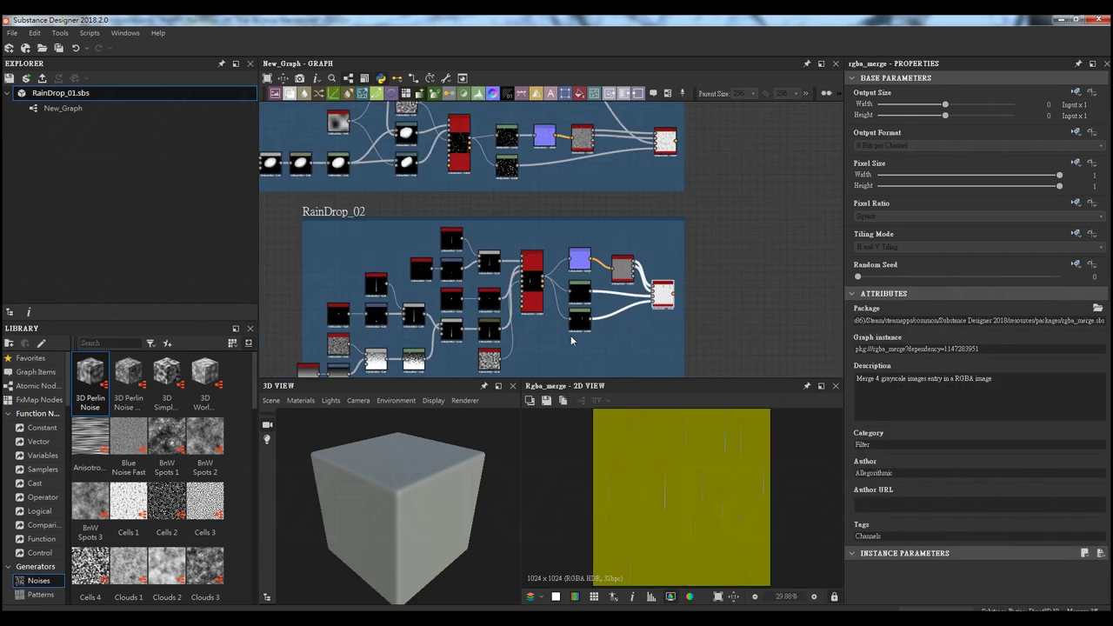
pyautogui.scroll(-2, 570, 335)
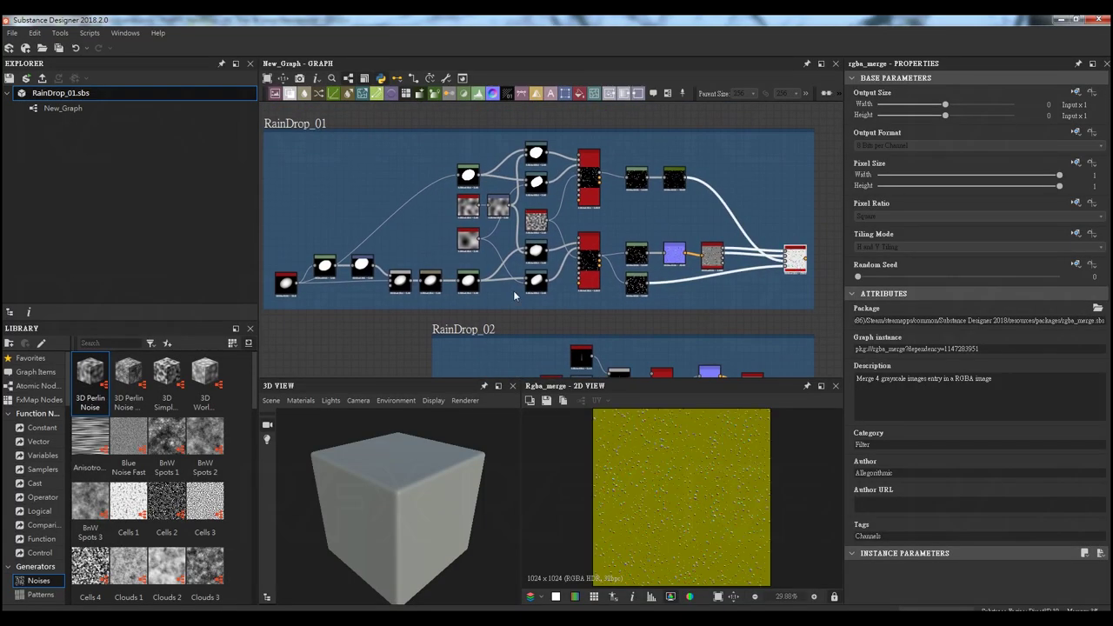
pyautogui.scroll(4, 514, 297)
# Inspect the drop-shape chain: soft-ellipse Shape, Levels, Transformation 2D, Blend, Blur and following Levels
pyautogui.scroll(-1, 435, 313)
pyautogui.click(390, 300)
pyautogui.moveTo(576, 336); pyautogui.dragTo(501, 348, button='middle')
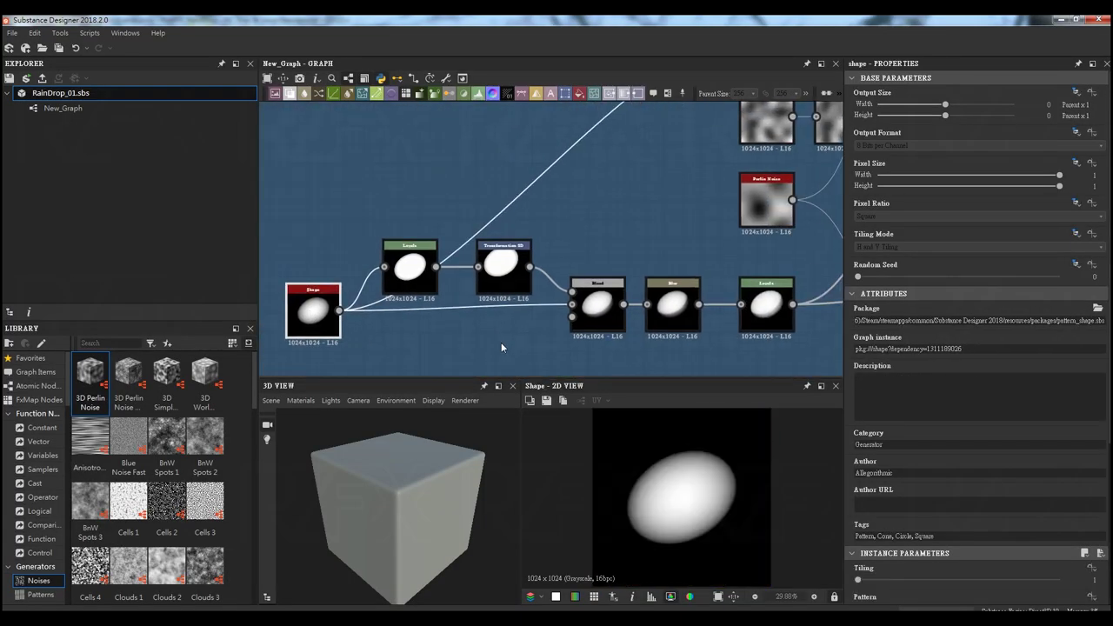
pyautogui.click(402, 277)
pyautogui.click(504, 270)
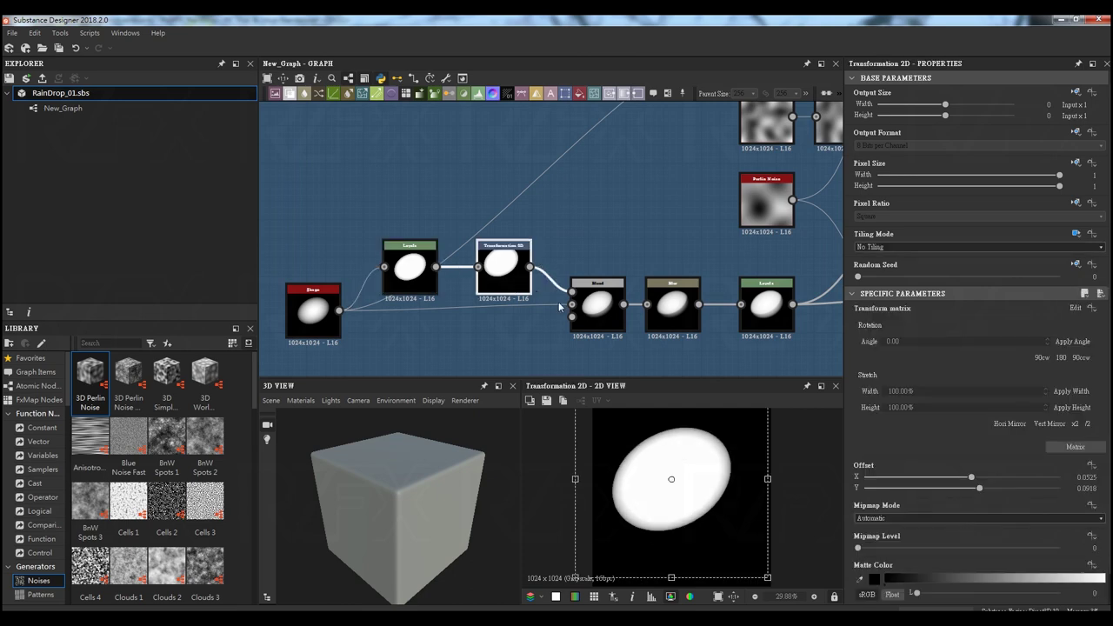
pyautogui.click(609, 325)
pyautogui.click(670, 320)
pyautogui.click(765, 318)
# Inspect the Warp nodes and view the Shape Splatter's height map of scattered drops
pyautogui.moveTo(765, 318); pyautogui.dragTo(608, 336, button='middle')
pyautogui.click(699, 343)
pyautogui.moveTo(752, 297); pyautogui.dragTo(729, 379, button='middle')
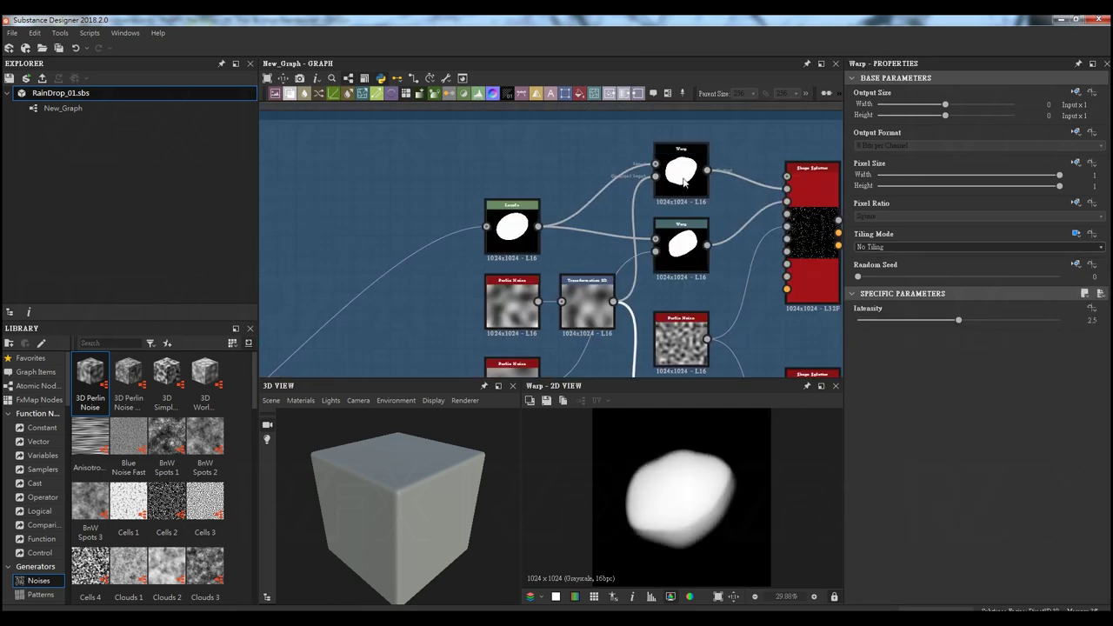
pyautogui.moveTo(684, 216); pyautogui.dragTo(536, 53, button='middle')
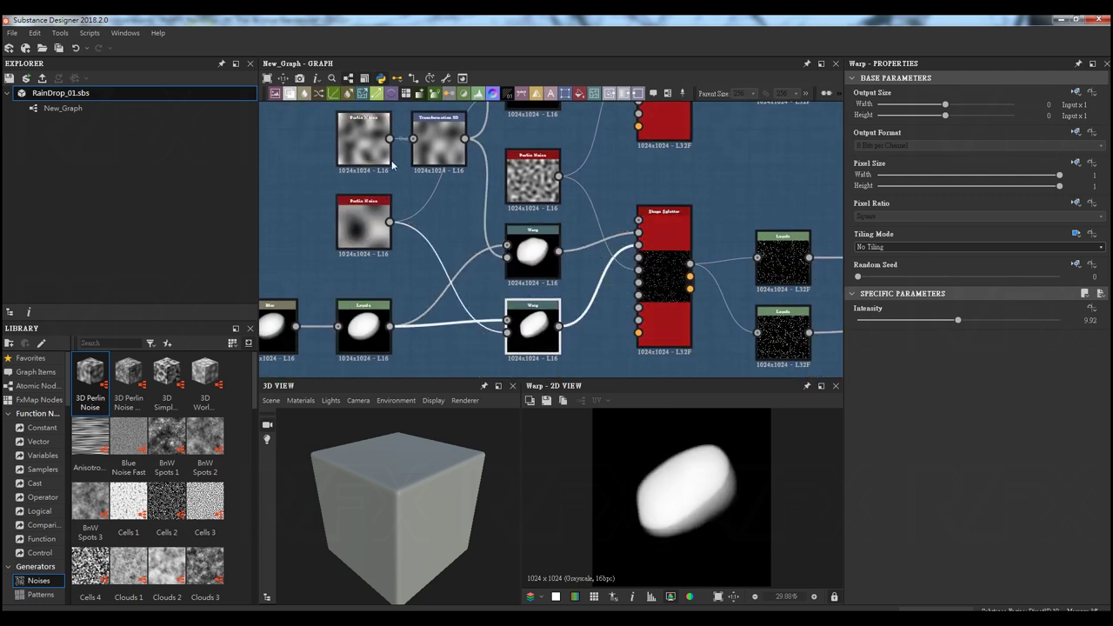
pyautogui.doubleClick(671, 283)
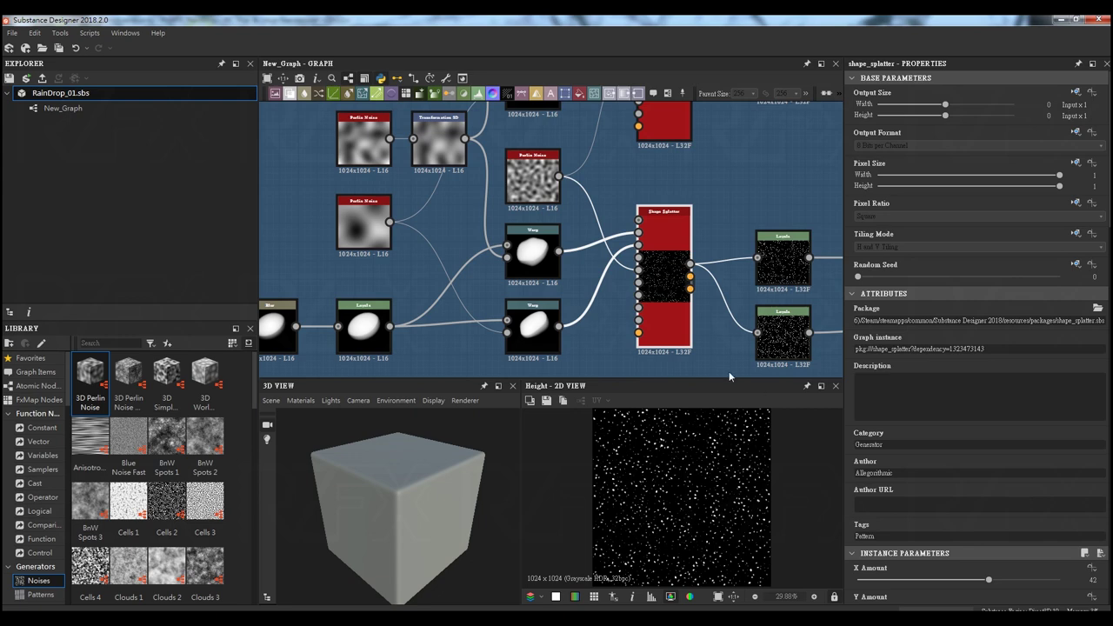
pyautogui.scroll(-3, 980, 462)
pyautogui.scroll(-2, 979, 462)
pyautogui.scroll(-1, 980, 461)
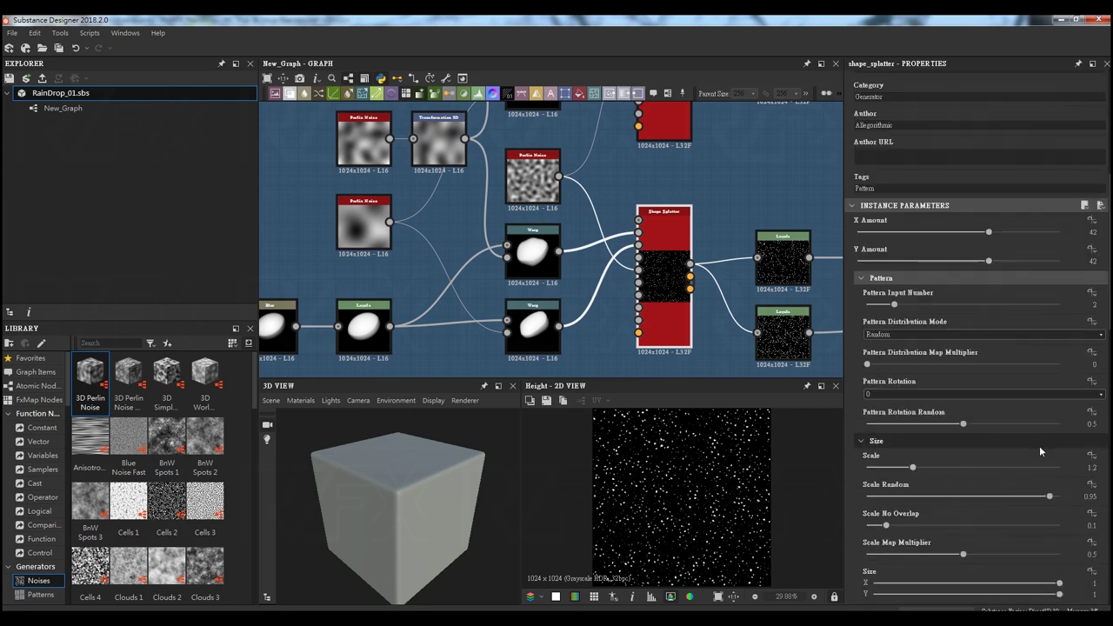
pyautogui.scroll(-3, 1040, 449)
pyautogui.scroll(-3, 1039, 450)
pyautogui.scroll(-2, 1039, 451)
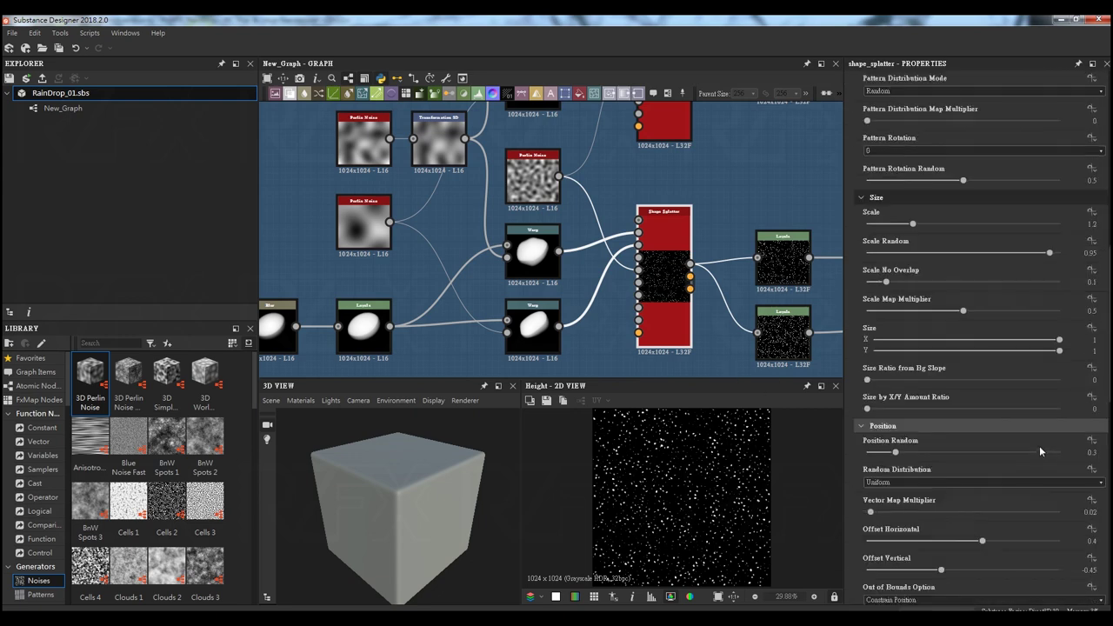
pyautogui.scroll(-4, 1039, 451)
pyautogui.scroll(-5, 1039, 449)
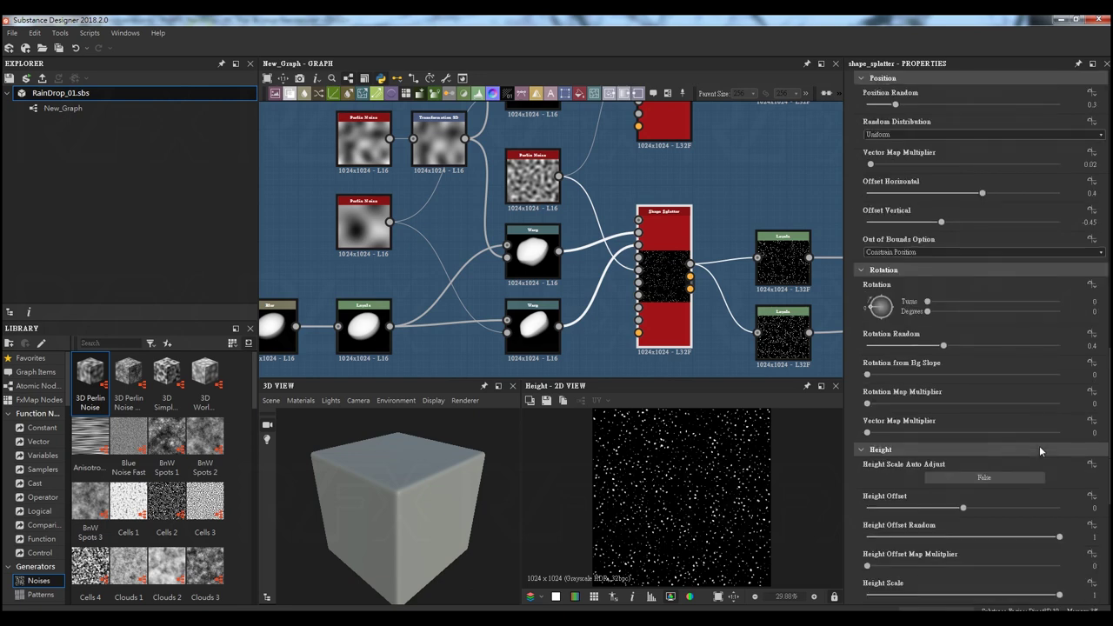
pyautogui.scroll(-2, 1039, 449)
pyautogui.scroll(-5, 1039, 446)
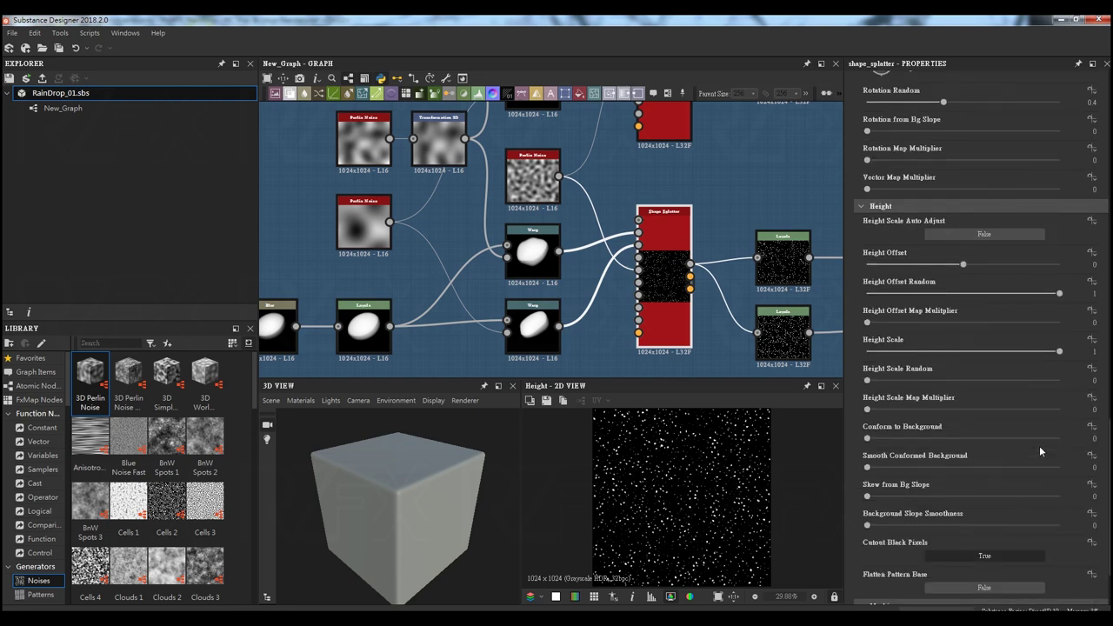
pyautogui.scroll(-2, 1039, 445)
pyautogui.scroll(-1, 1039, 445)
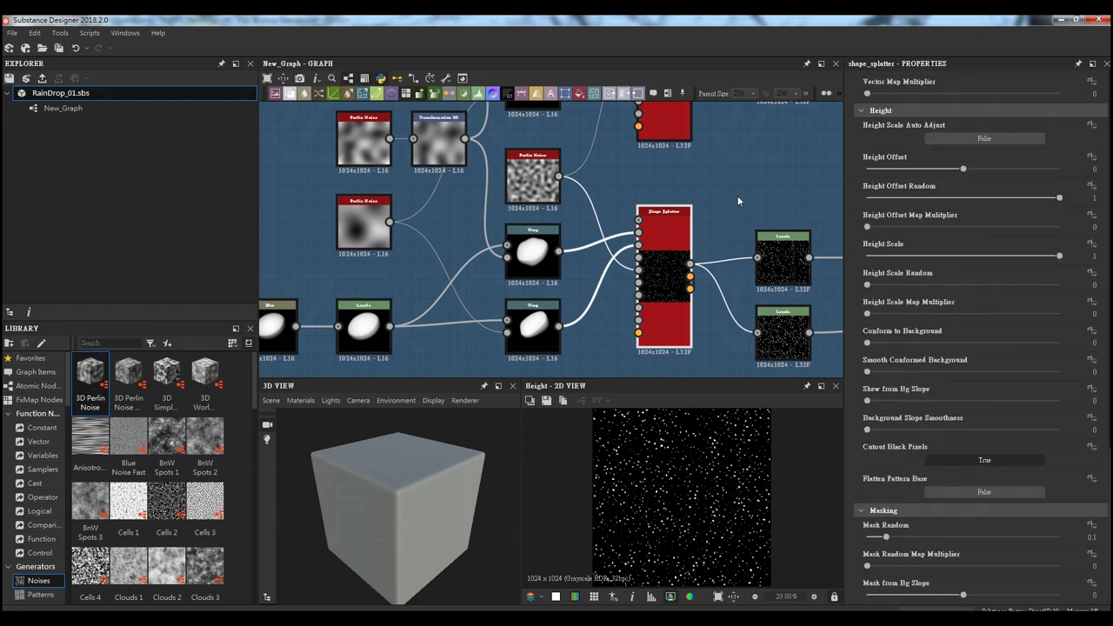
pyautogui.moveTo(737, 200)
pyautogui.mouseDown(button='middle')
pyautogui.moveTo(598, 221)
pyautogui.moveTo(529, 184)
pyautogui.mouseUp(button='middle')
# Inspect both Shape Splatter nodes, the following Levels and Curve, and the lower Levels node
pyautogui.click(549, 359)
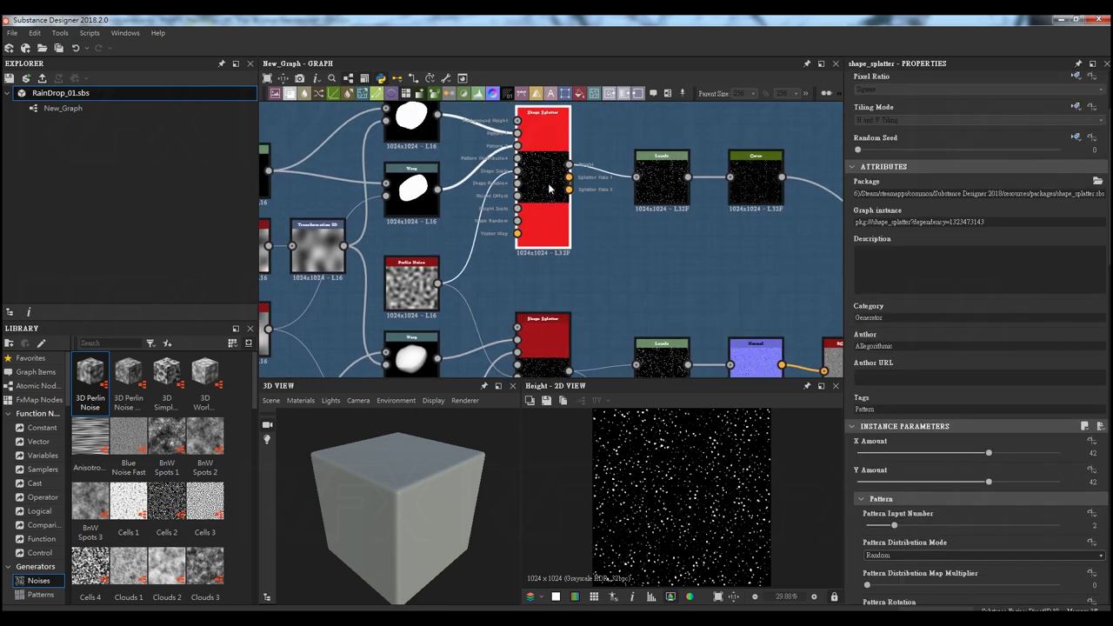
pyautogui.click(555, 178)
pyautogui.click(669, 198)
pyautogui.click(758, 195)
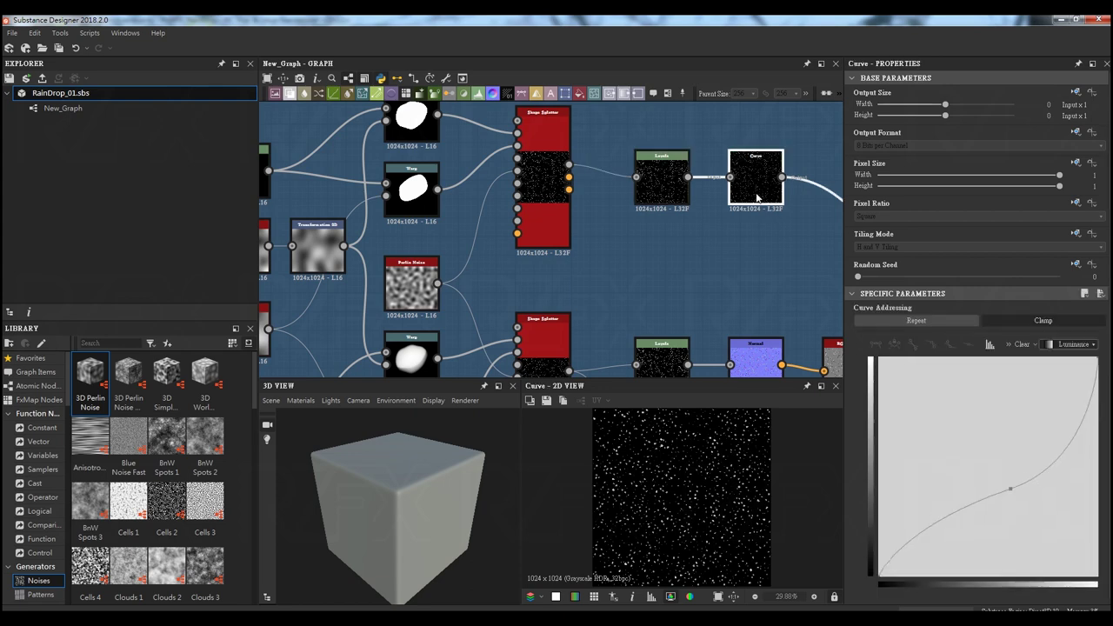
pyautogui.moveTo(781, 287); pyautogui.dragTo(720, 185, button='middle')
pyautogui.click(611, 284)
# Inspect the Normal, RGBA Split and final RGBA Merge, then zoom to the RainDrop_03 frame
pyautogui.moveTo(674, 327)
pyautogui.mouseDown(button='middle')
pyautogui.moveTo(645, 282)
pyautogui.moveTo(609, 320)
pyautogui.mouseUp(button='middle')
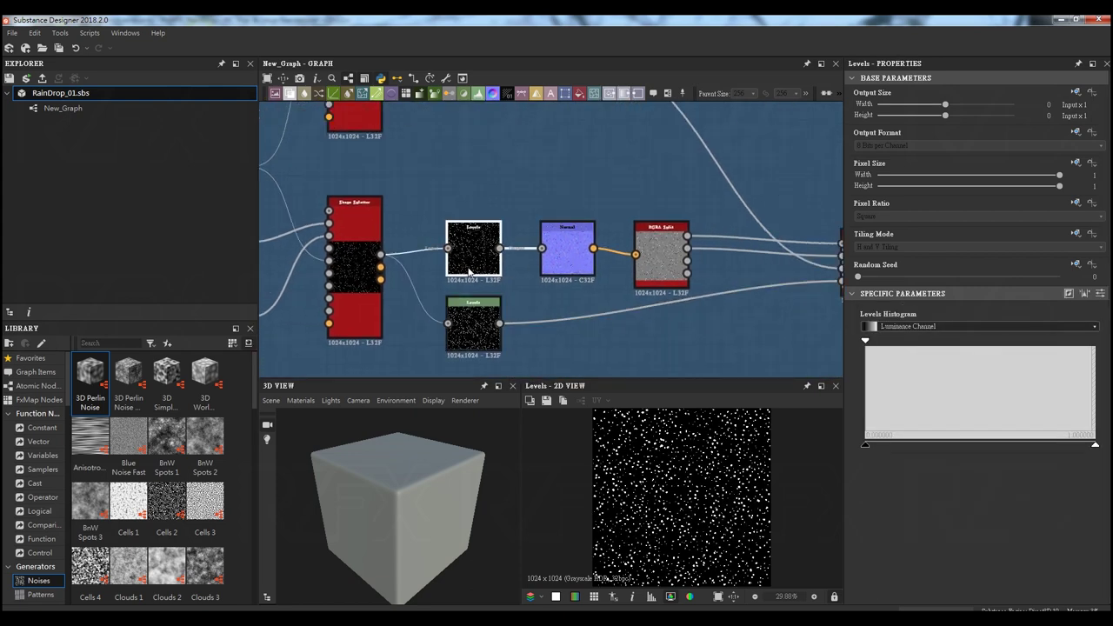
pyautogui.click(567, 248)
pyautogui.click(660, 256)
pyautogui.moveTo(835, 269); pyautogui.dragTo(627, 270, button='middle')
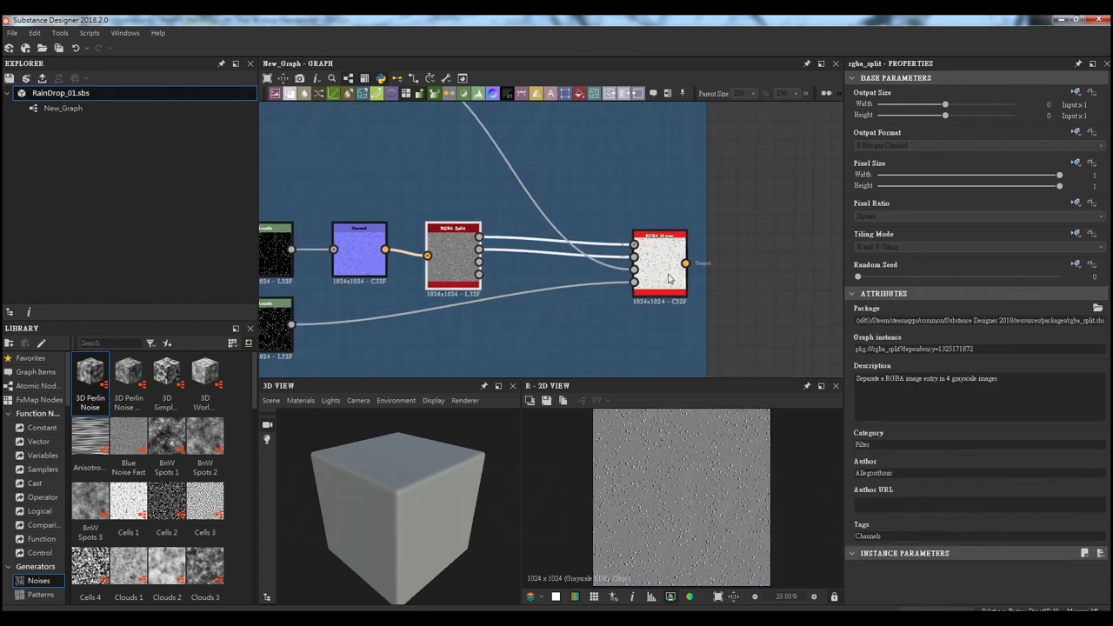
pyautogui.click(668, 278)
pyautogui.scroll(-2, 660, 202)
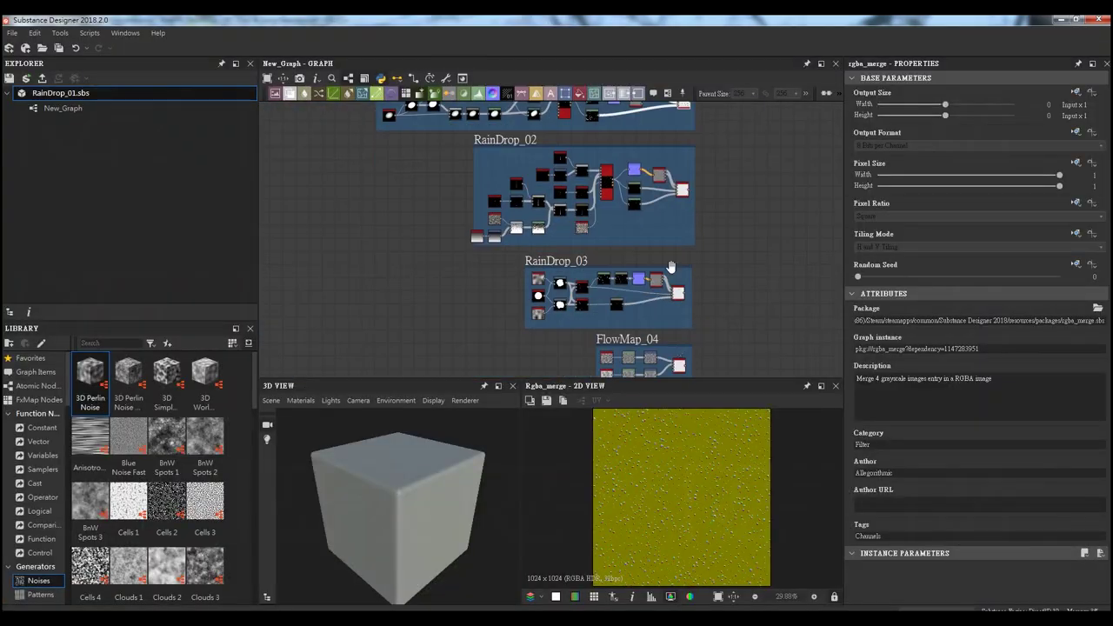
pyautogui.scroll(3, 670, 266)
# Inspect RainDrop_03's Shape circle, Warp distorted circle and Blur soft dots in the 2D view
pyautogui.scroll(3, 589, 258)
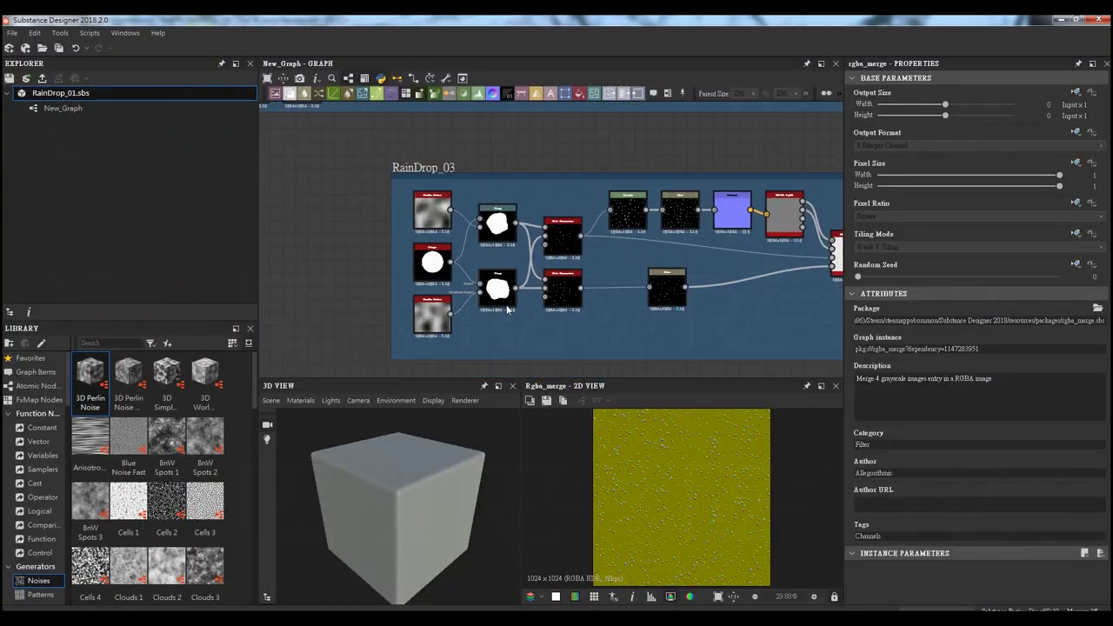
pyautogui.scroll(3, 505, 238)
pyautogui.click(374, 275)
pyautogui.click(493, 217)
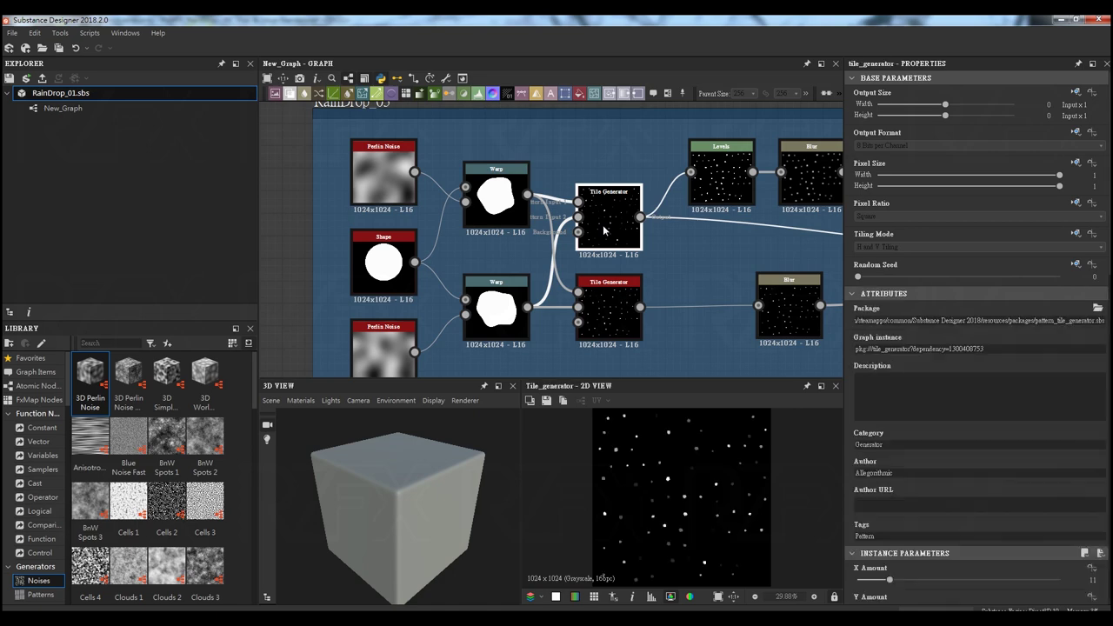
pyautogui.moveTo(736, 344); pyautogui.dragTo(496, 330, button='middle')
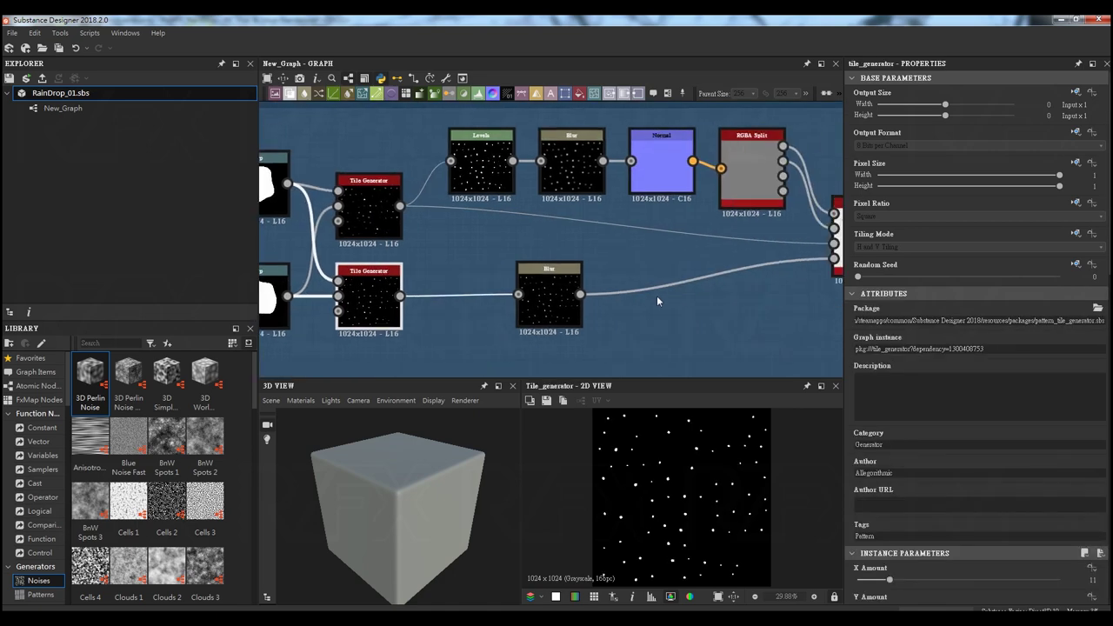
pyautogui.moveTo(562, 168); pyautogui.dragTo(452, 199, button='middle')
pyautogui.click(451, 199)
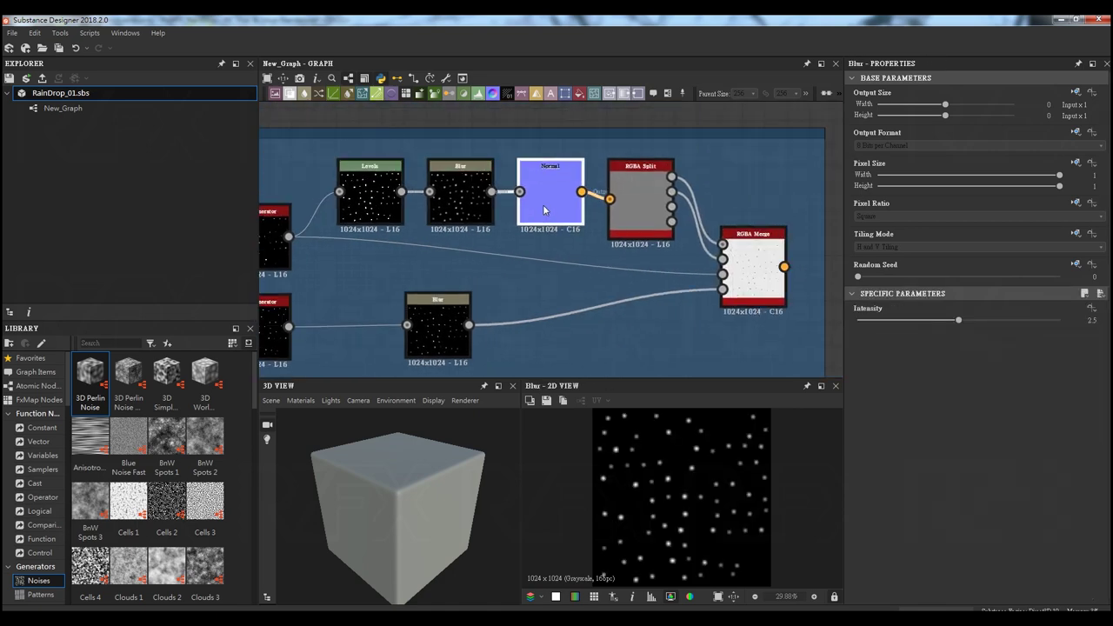
# Show the RGBA Merge output, purple drops on yellow, with the whole frame visible
pyautogui.scroll(3, 710, 452)
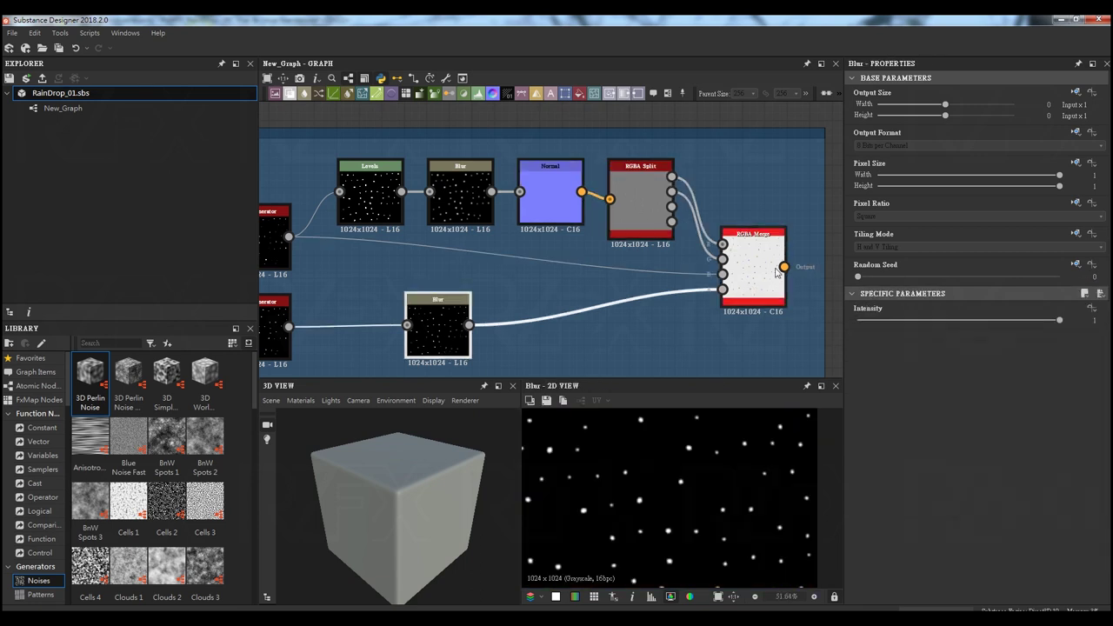
pyautogui.click(759, 271)
pyautogui.scroll(-2, 666, 309)
# Zoom the graph out so RainDrop_01, RainDrop_02, RainDrop_03 and FlowMap_04 frames all fit in view
pyautogui.scroll(-2, 692, 318)
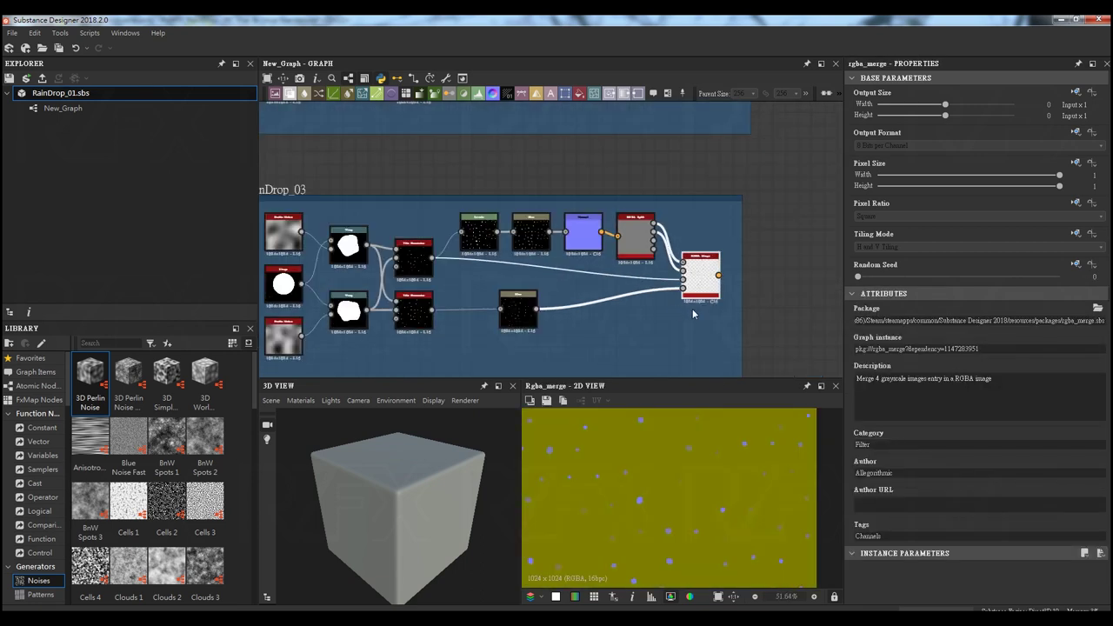
pyautogui.scroll(-2, 764, 252)
pyautogui.scroll(-2, 739, 261)
pyautogui.scroll(-2, 713, 270)
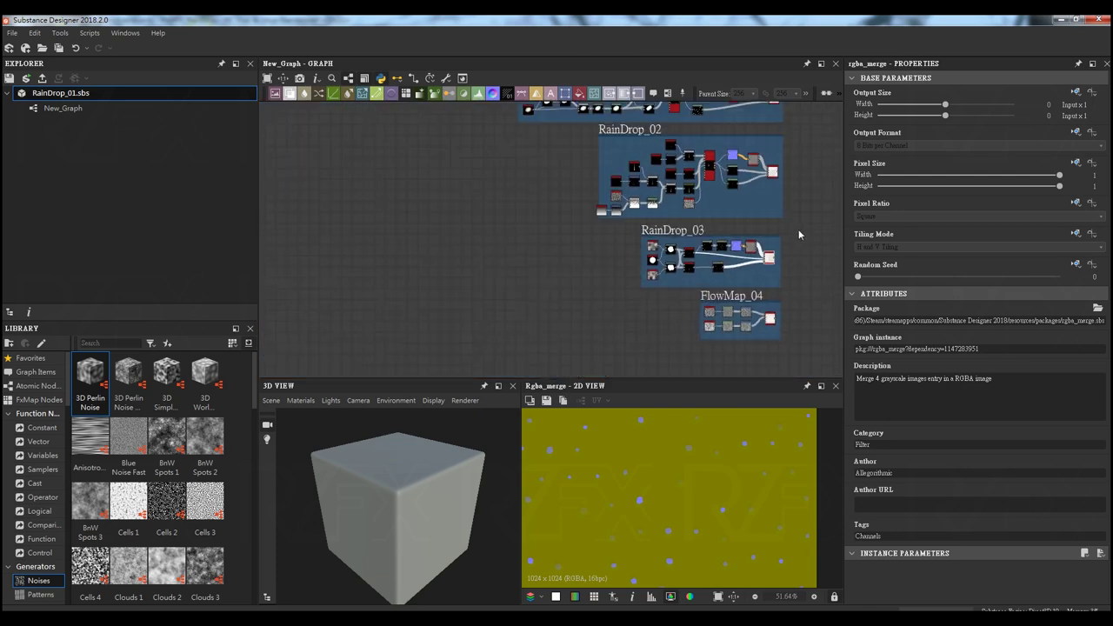
pyautogui.scroll(-1, 695, 274)
pyautogui.scroll(-1, 696, 274)
pyautogui.scroll(-1, 716, 237)
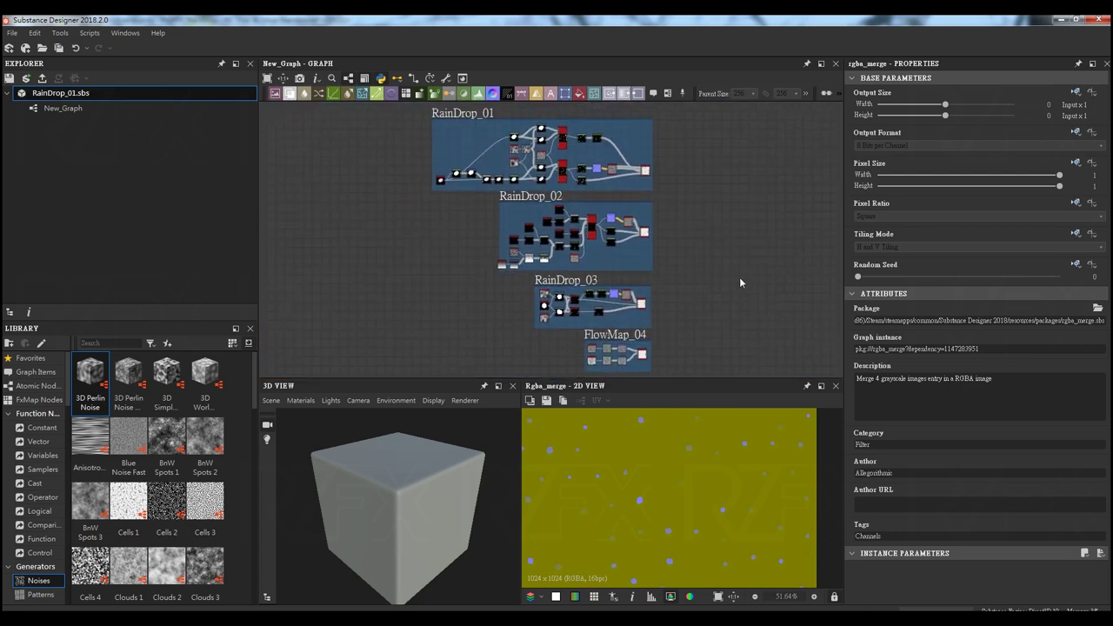